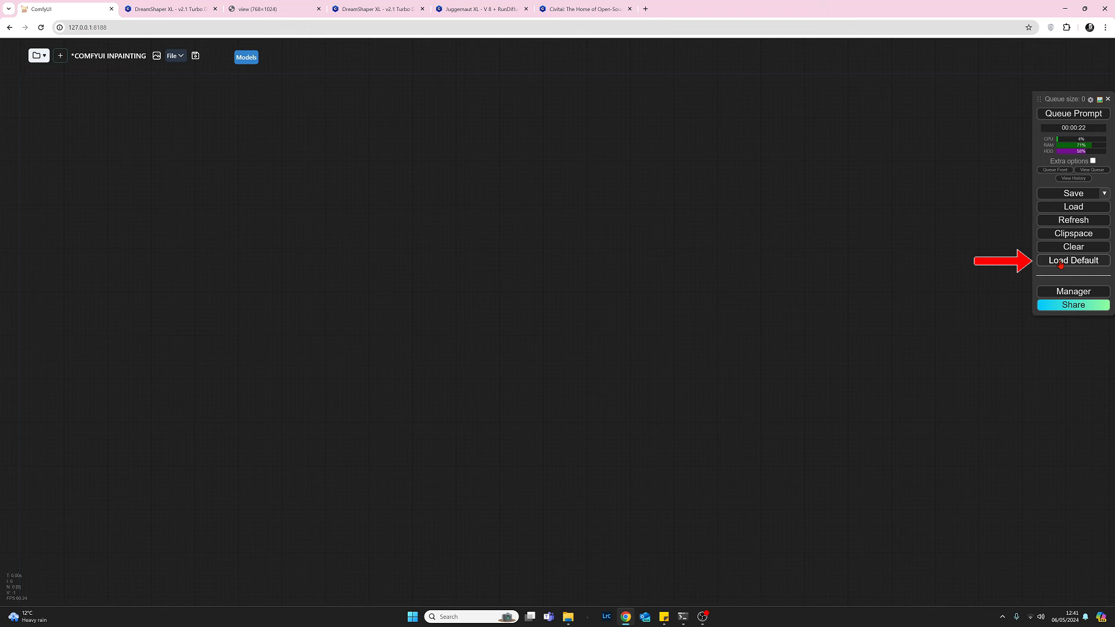
# Step: Load the default workflow and shift all its nodes together to the right
pyautogui.click(1044, 264)
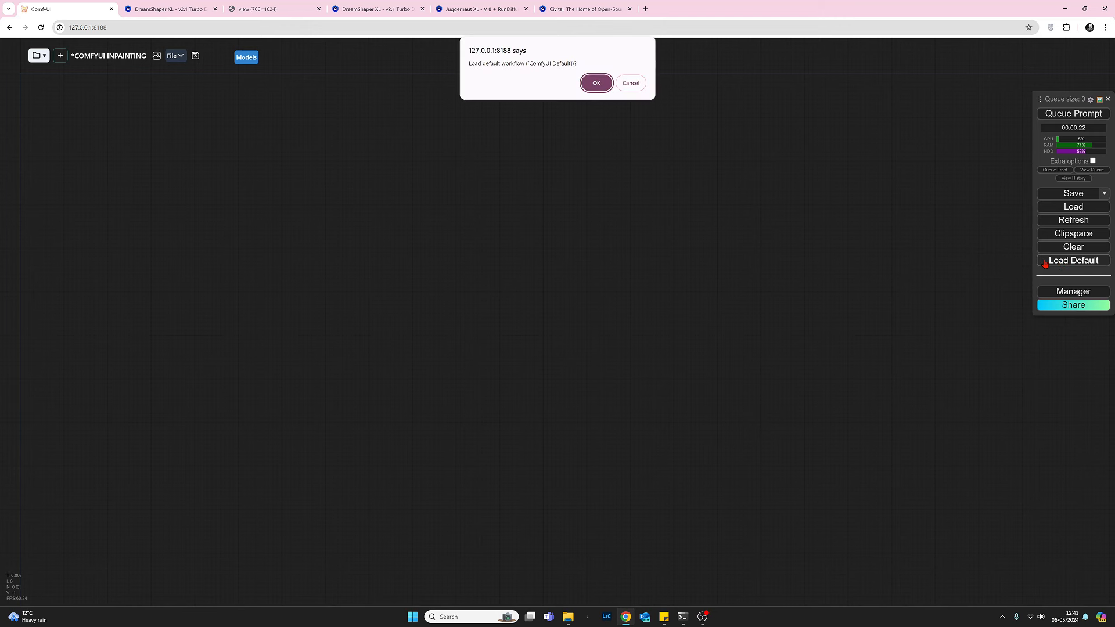
pyautogui.click(598, 85)
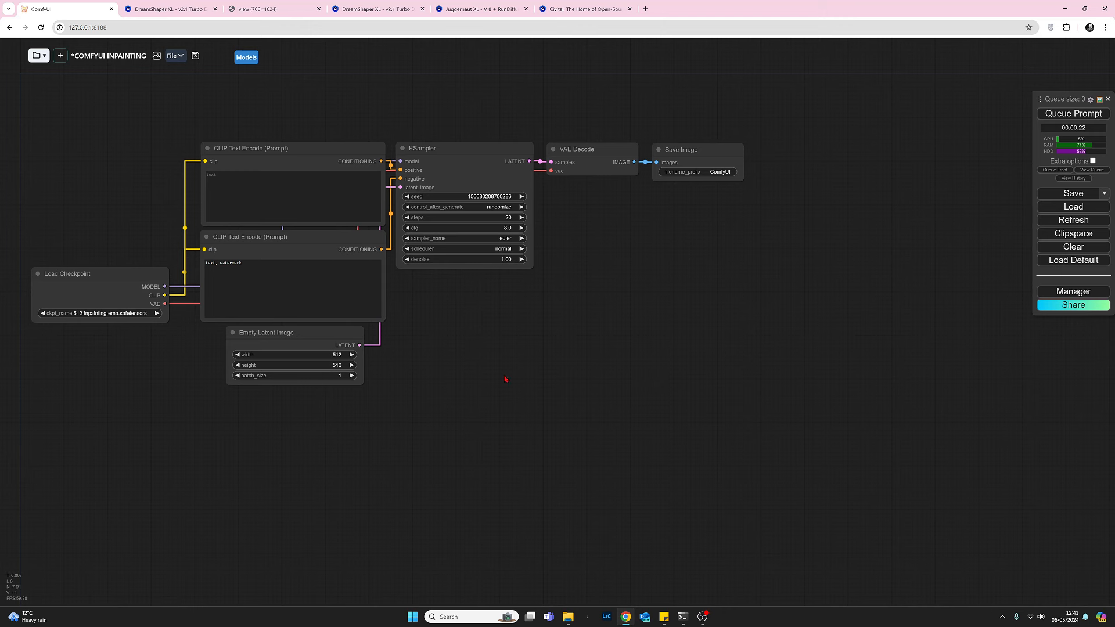
pyautogui.hotkey('ctrl', 'a')
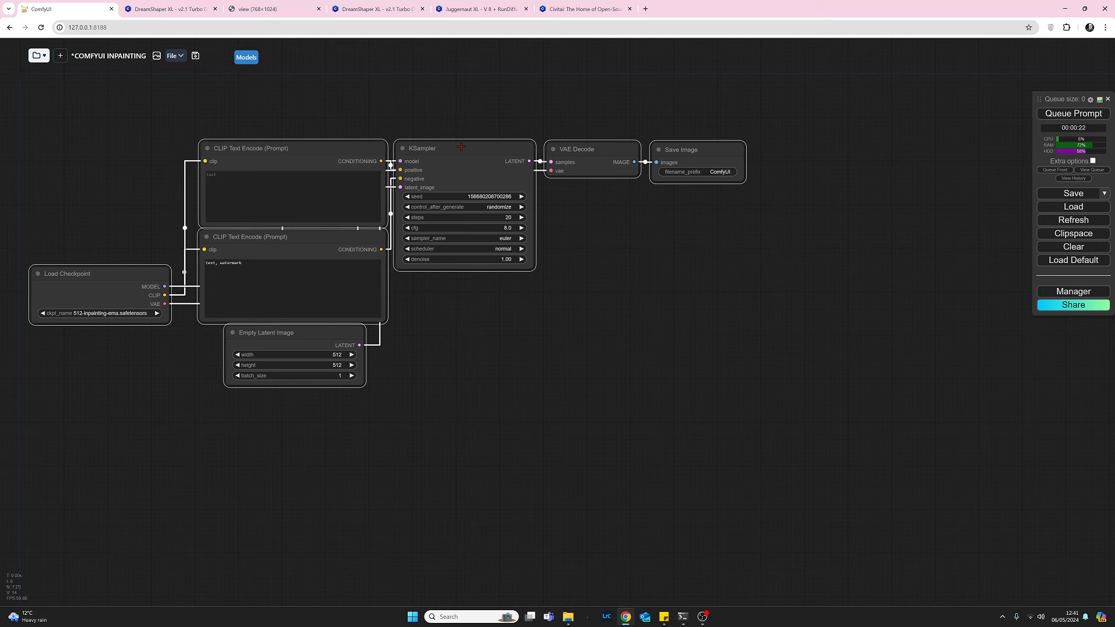
pyautogui.moveTo(461, 147); pyautogui.dragTo(542, 156)
pyautogui.click(596, 381)
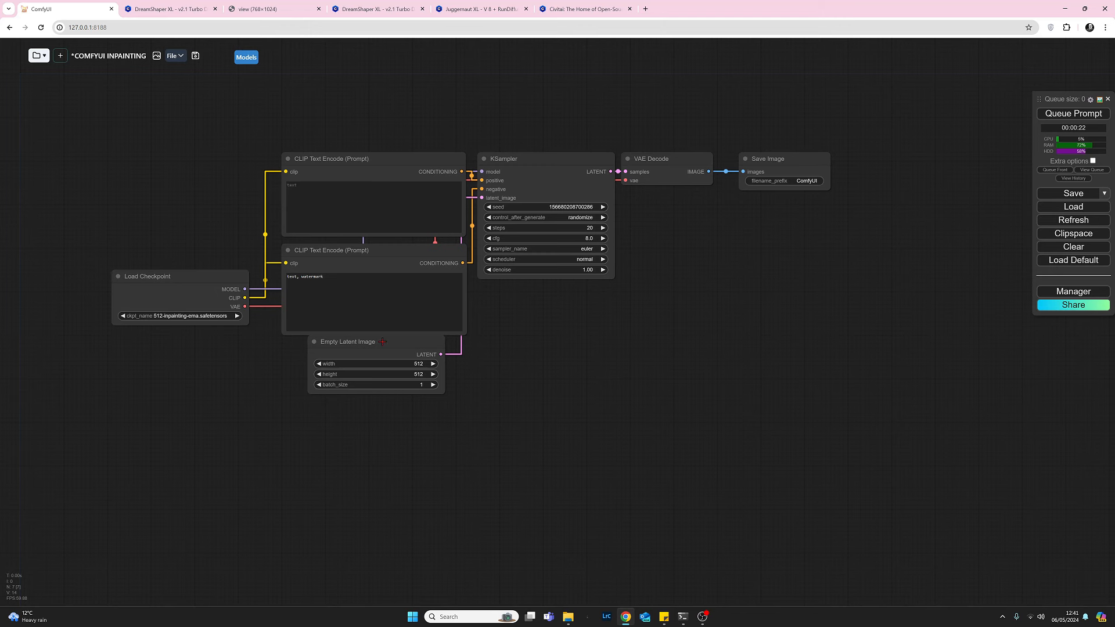
# Step: Delete the Empty Latent Image node and add a Load Image node below Load Checkpoint
pyautogui.moveTo(383, 341); pyautogui.dragTo(414, 364)
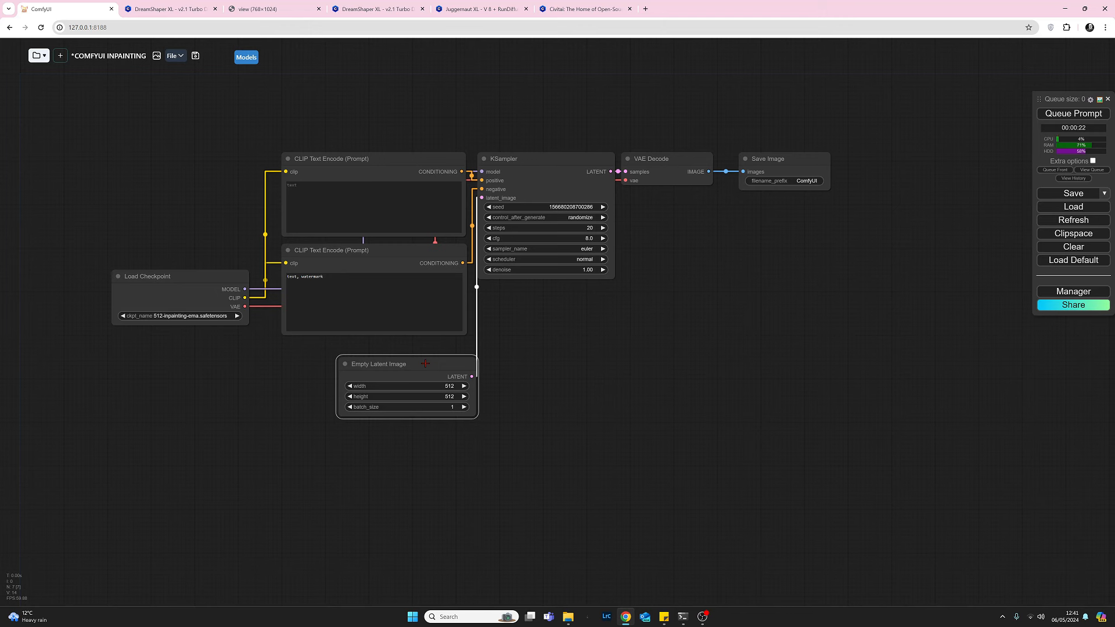
pyautogui.press('Delete')
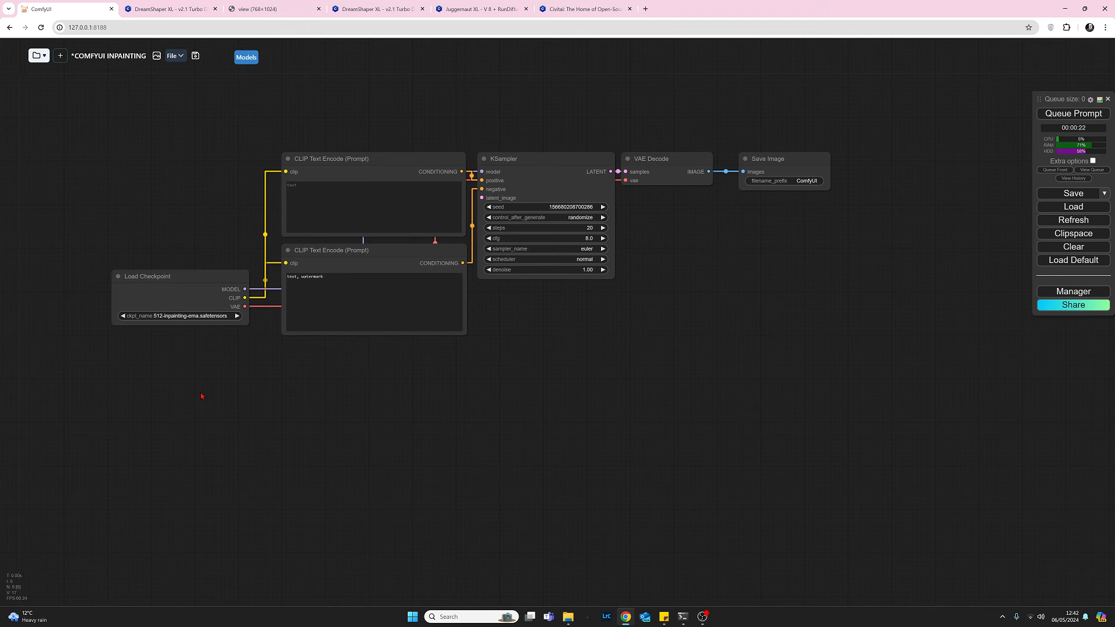
pyautogui.doubleClick(202, 396)
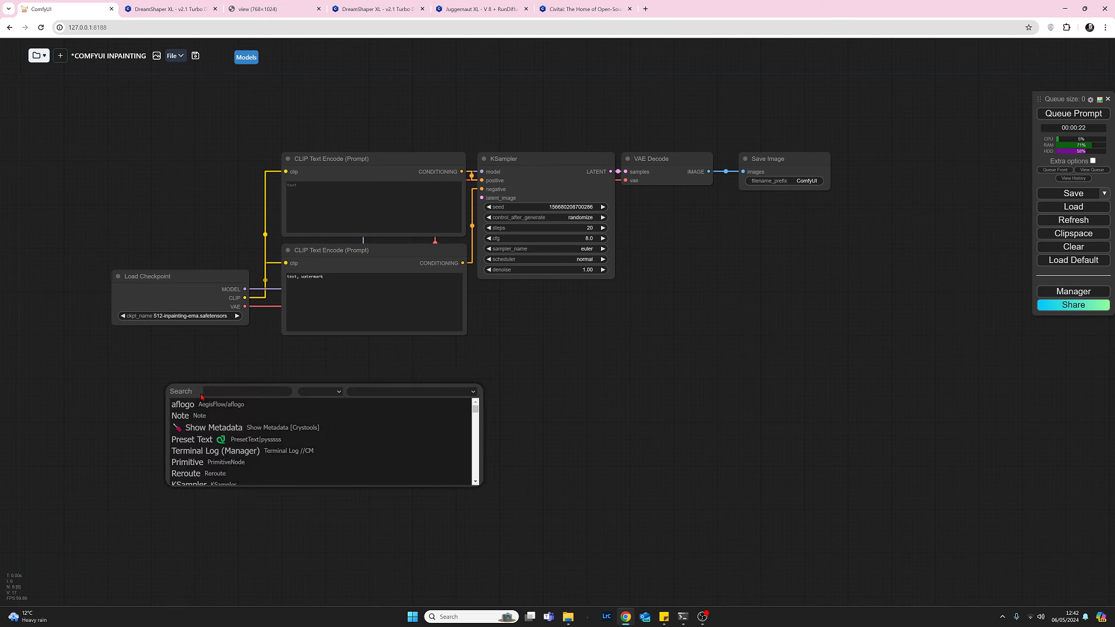
pyautogui.write('image')
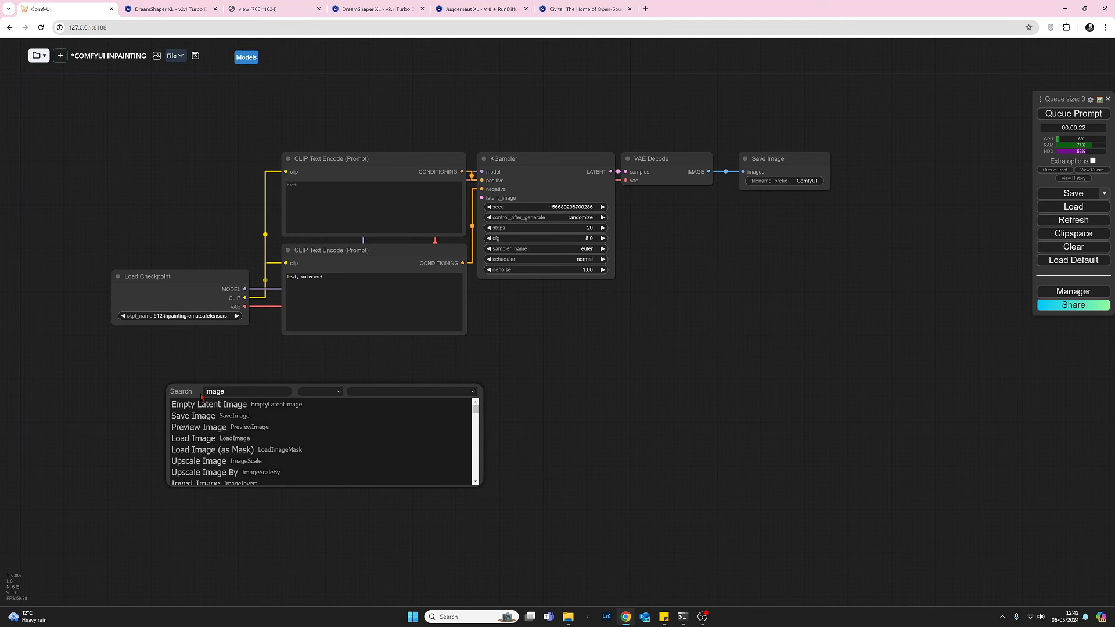
pyautogui.click(214, 443)
pyautogui.moveTo(264, 393); pyautogui.dragTo(245, 381)
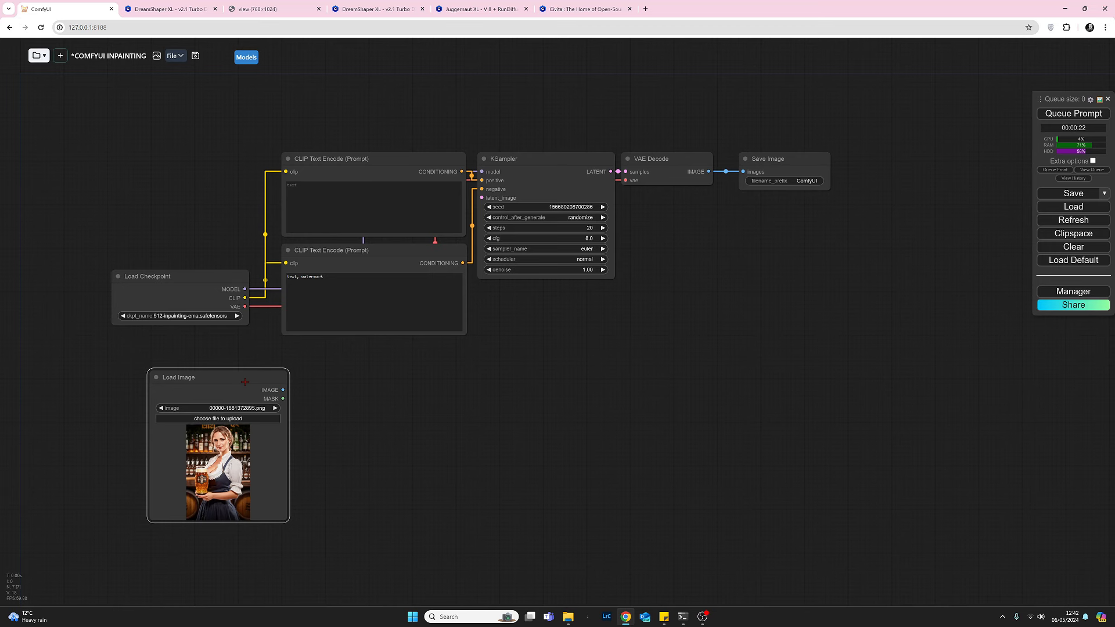
pyautogui.moveTo(245, 381); pyautogui.dragTo(219, 383)
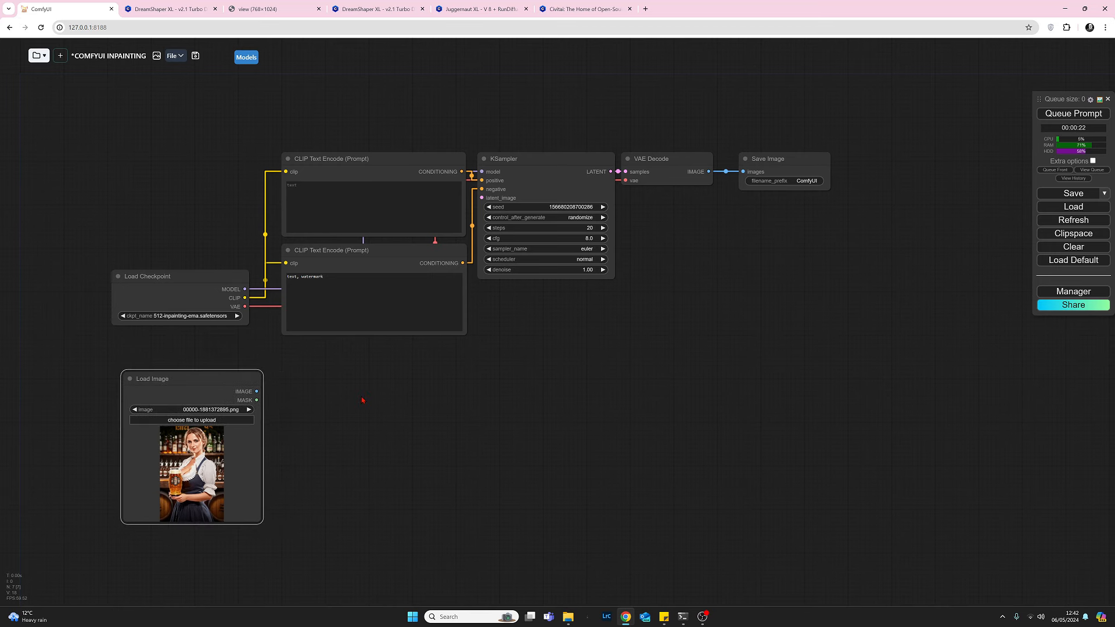
# Step: Add a VAE Encode node to the right of the Load Image node
pyautogui.click(361, 399)
pyautogui.doubleClick(327, 379)
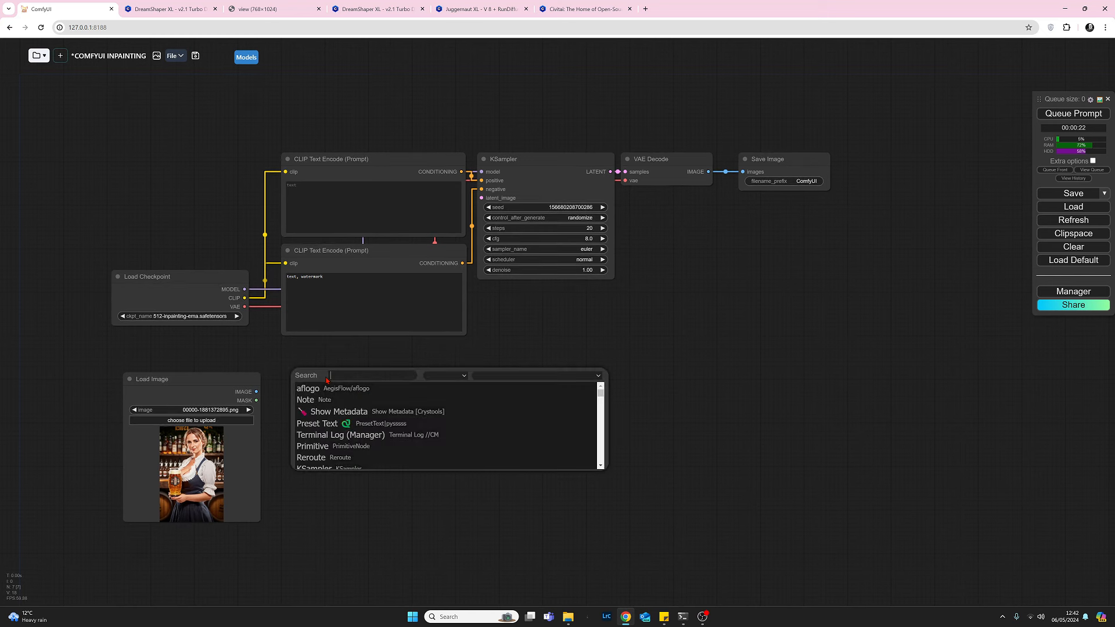
pyautogui.write('va')
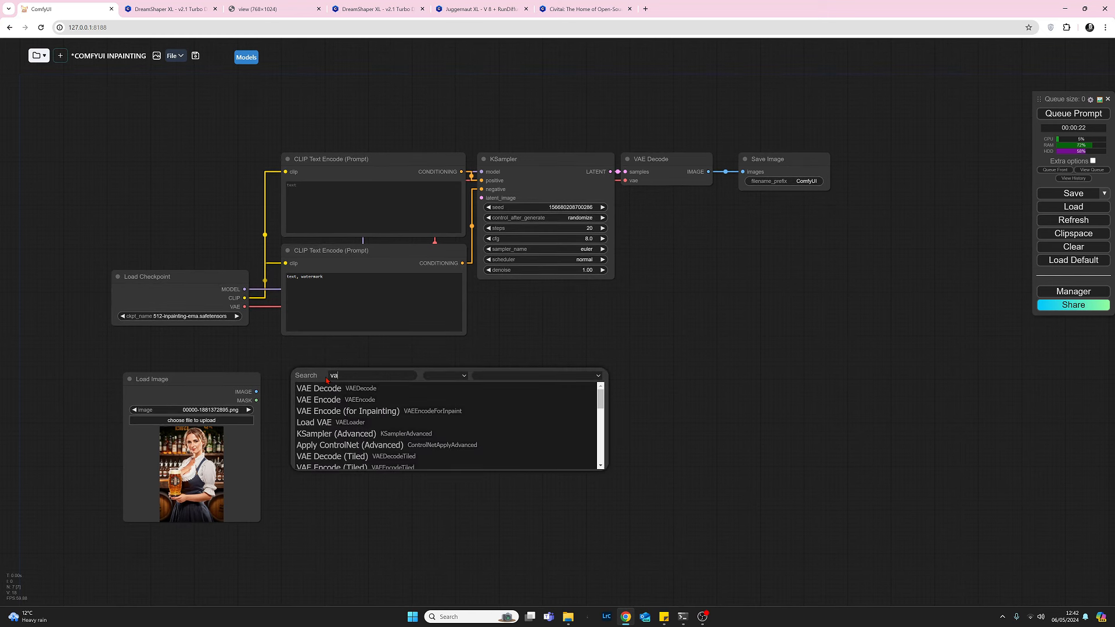
pyautogui.write('e')
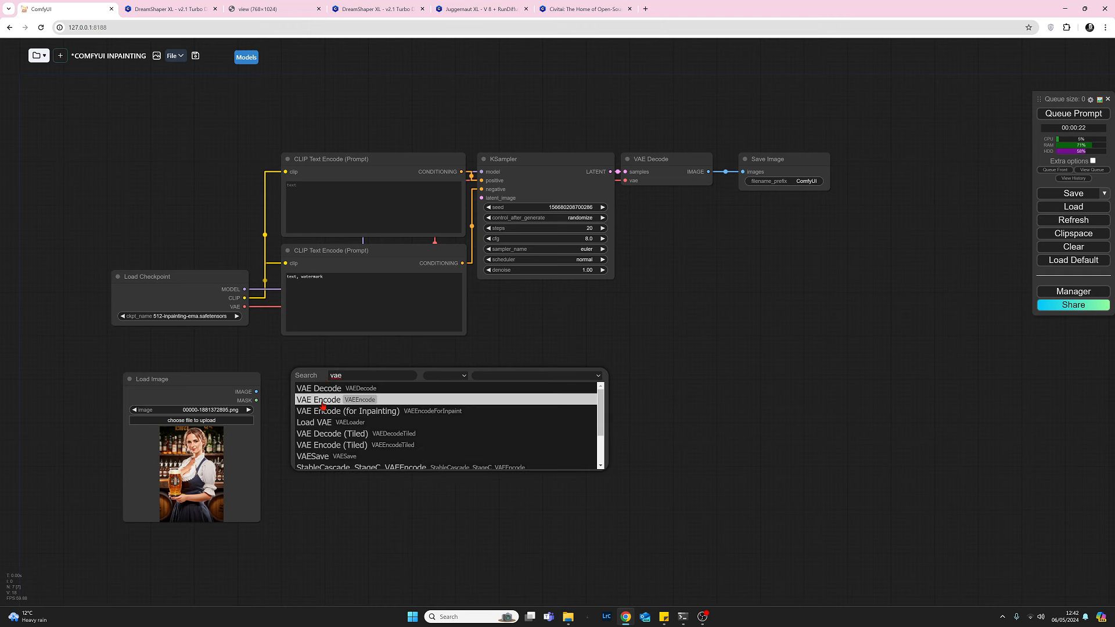
pyautogui.click(323, 401)
pyautogui.moveTo(390, 370); pyautogui.dragTo(355, 381)
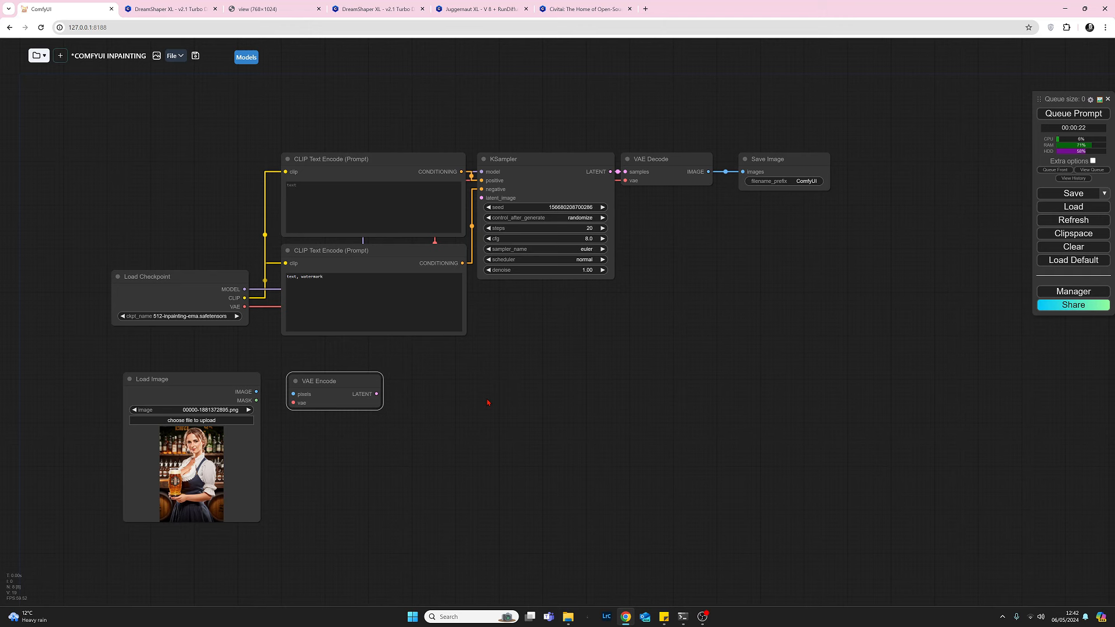
# Step: Add a Set Latent Noise Mask node to the right of the VAE Encode node
pyautogui.doubleClick(444, 395)
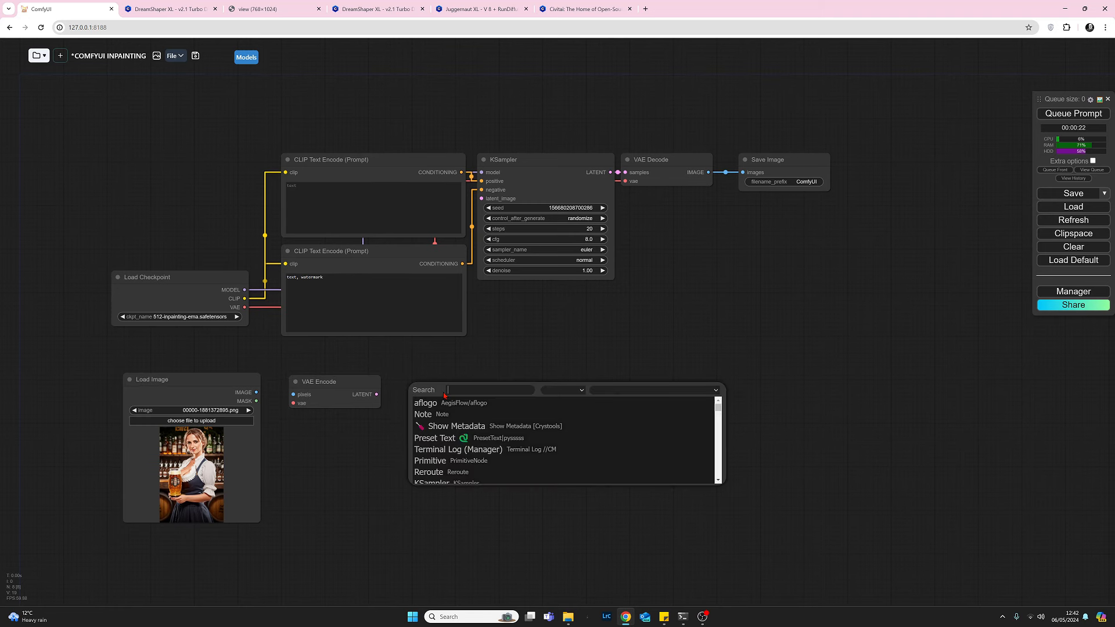
pyautogui.write('noise')
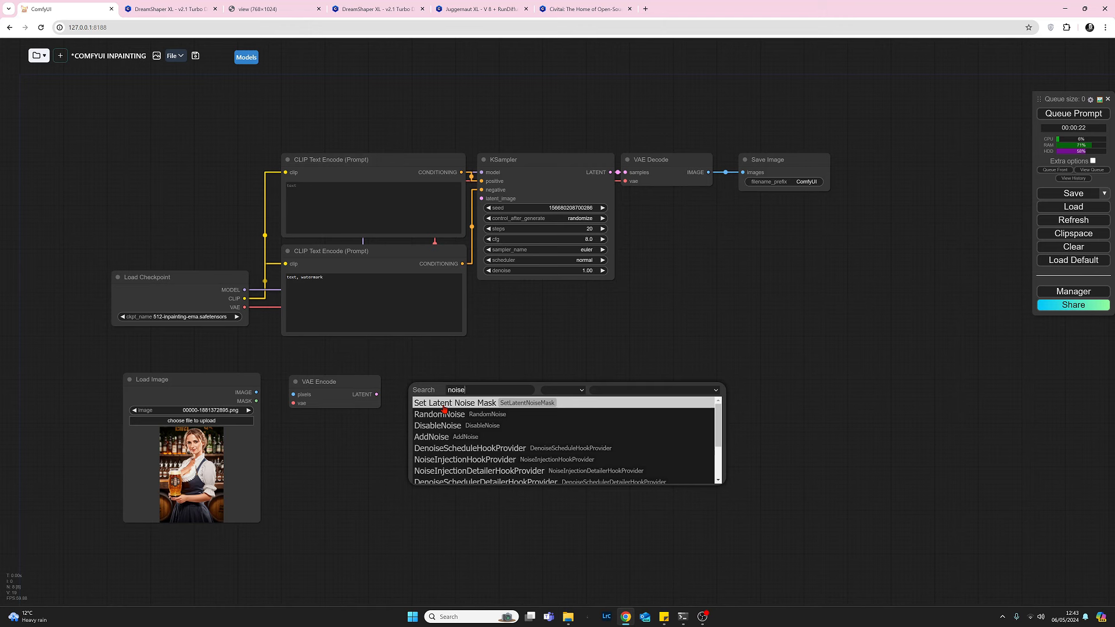
pyautogui.click(444, 406)
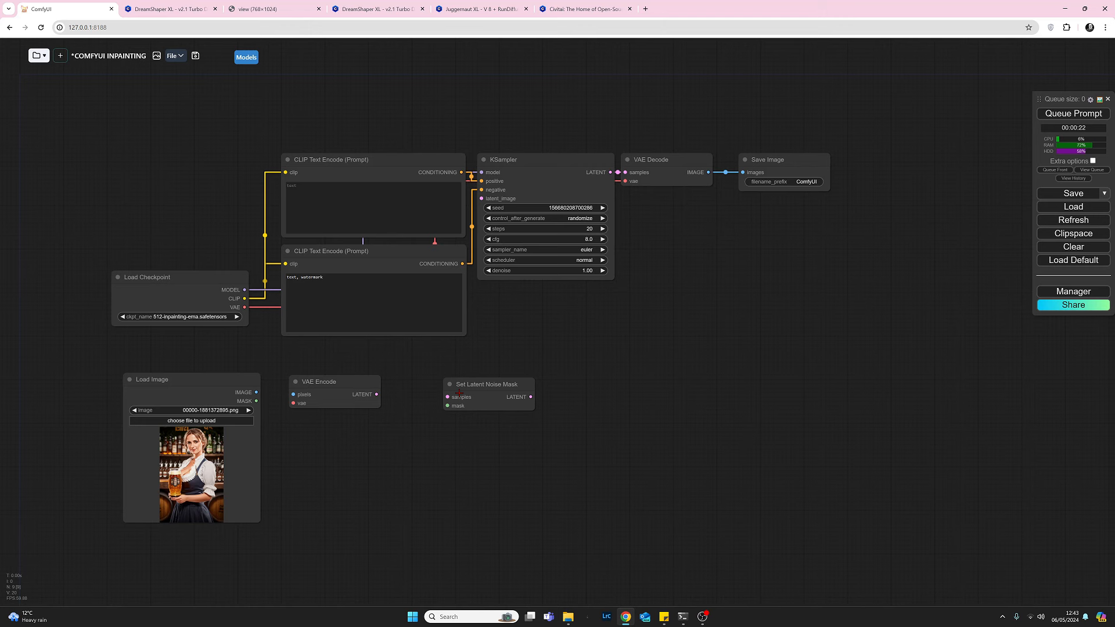
pyautogui.moveTo(458, 394); pyautogui.dragTo(421, 393)
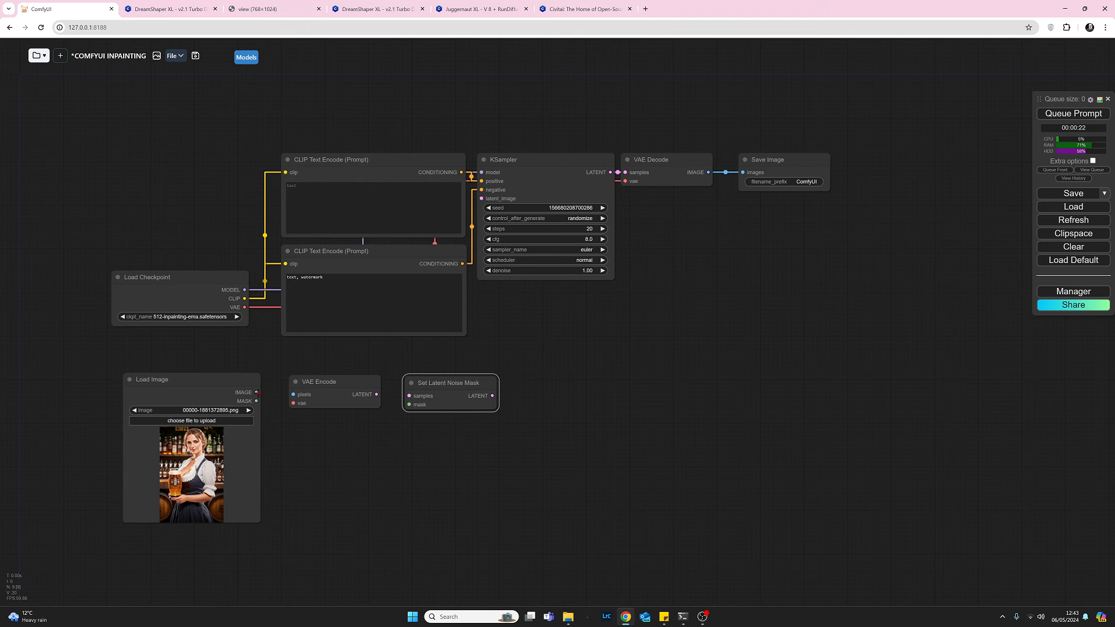
# Step: Wire Load Image to VAE Encode pixels and the noise mask input, checkpoint VAE to VAE Encode, and the noise mask latent to KSampler
pyautogui.moveTo(258, 393); pyautogui.dragTo(295, 395)
pyautogui.moveTo(257, 401); pyautogui.dragTo(411, 414)
pyautogui.moveTo(245, 307); pyautogui.dragTo(294, 403)
pyautogui.moveTo(494, 395); pyautogui.dragTo(481, 198)
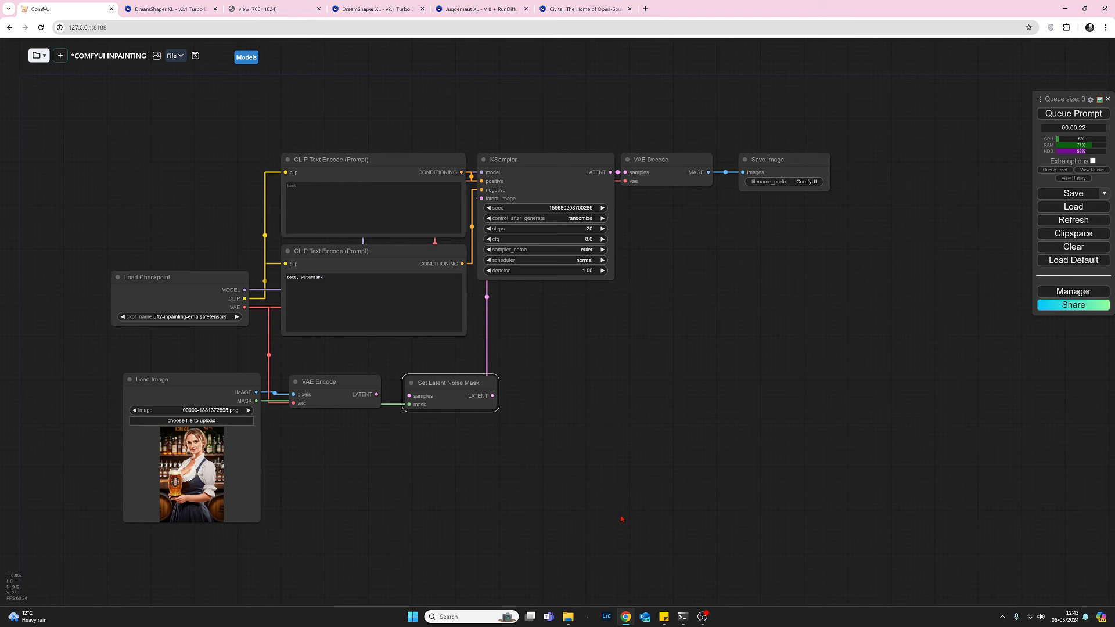
# Step: Spread the KSampler, VAE Decode and Save Image nodes apart and enlarge Save Image for a big preview
pyautogui.moveTo(804, 156); pyautogui.dragTo(857, 156)
pyautogui.moveTo(702, 158); pyautogui.dragTo(716, 183)
pyautogui.moveTo(831, 160); pyautogui.dragTo(783, 160)
pyautogui.moveTo(833, 190); pyautogui.dragTo(974, 471)
pyautogui.moveTo(546, 159); pyautogui.dragTo(555, 161)
# Step: Reduce the height of both CLIP Text Encode nodes and move the negative prompt up beneath the positive one
pyautogui.moveTo(464, 236); pyautogui.dragTo(469, 208)
pyautogui.moveTo(465, 335); pyautogui.dragTo(466, 293)
pyautogui.moveTo(372, 251); pyautogui.dragTo(372, 225)
# Step: Narrow the VAE Encode and Set Latent Noise Mask nodes, and move Load Image up and left and enlarge it
pyautogui.moveTo(378, 405); pyautogui.dragTo(348, 405)
pyautogui.moveTo(494, 407); pyautogui.dragTo(480, 407)
pyautogui.moveTo(175, 379); pyautogui.dragTo(105, 359)
pyautogui.moveTo(189, 500); pyautogui.dragTo(246, 578)
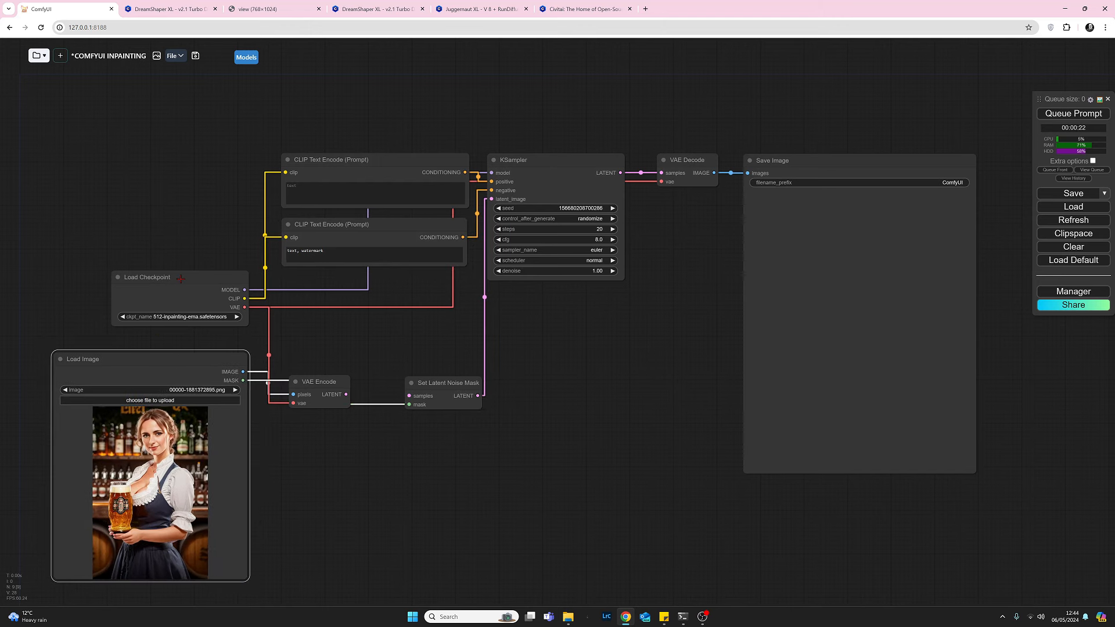
# Step: Move the Load Checkpoint node above Load Image and set its checkpoint to DreamShaperXL_v21TurboDPMSDE.safetensors
pyautogui.moveTo(181, 280); pyautogui.dragTo(116, 269)
pyautogui.click(168, 308)
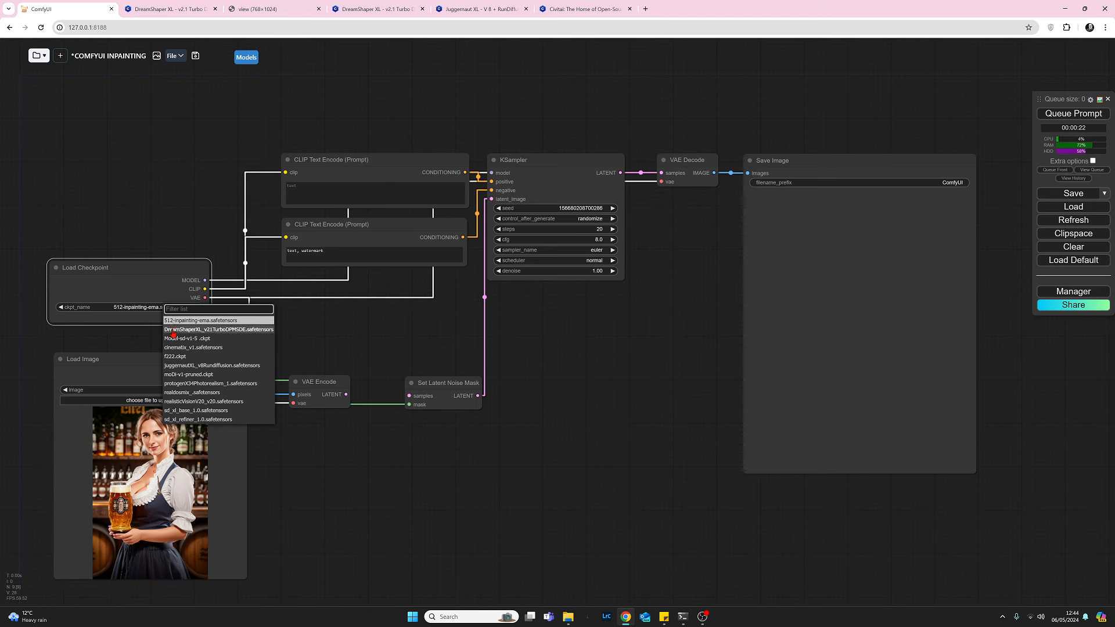
pyautogui.click(173, 331)
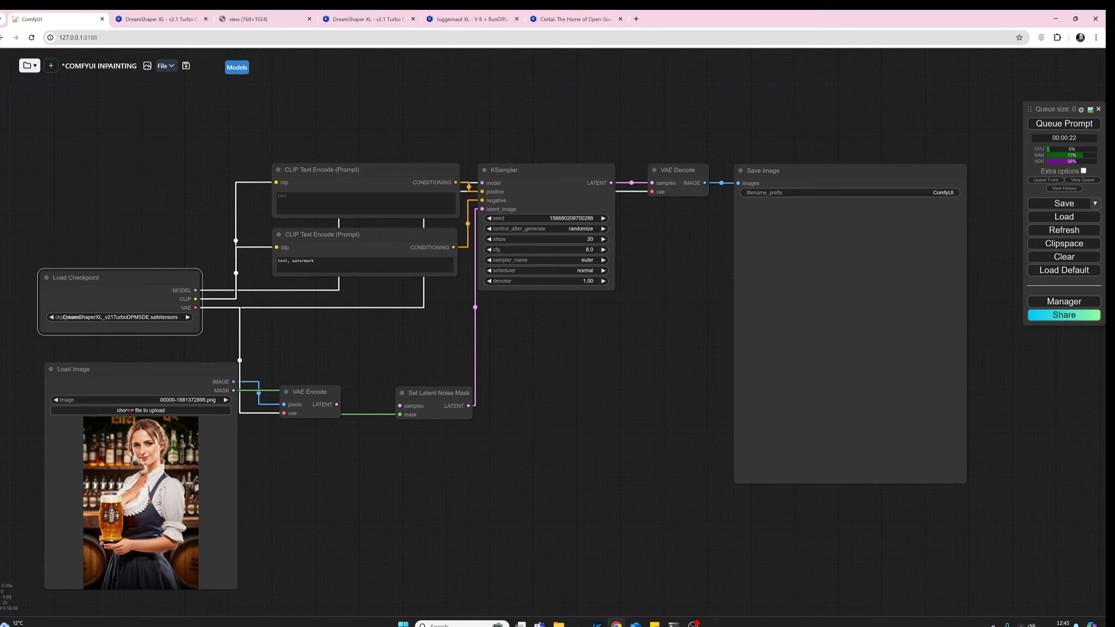
# Step: Upload JUG_00030_.png from the Portraits - Female folder into the Load Image node
pyautogui.click(108, 409)
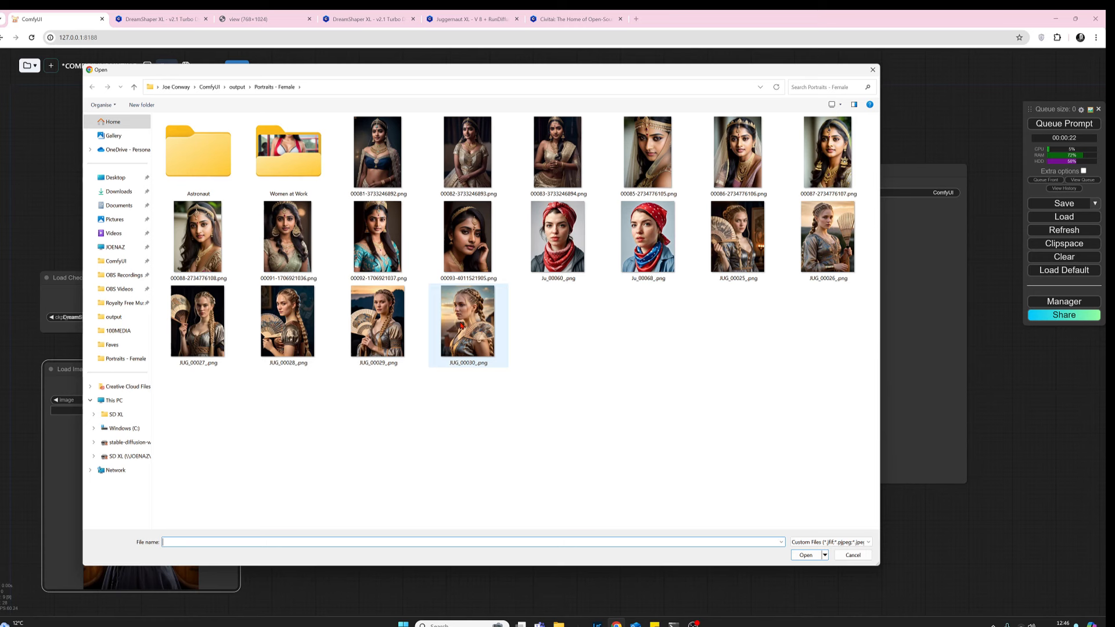
pyautogui.click(462, 327)
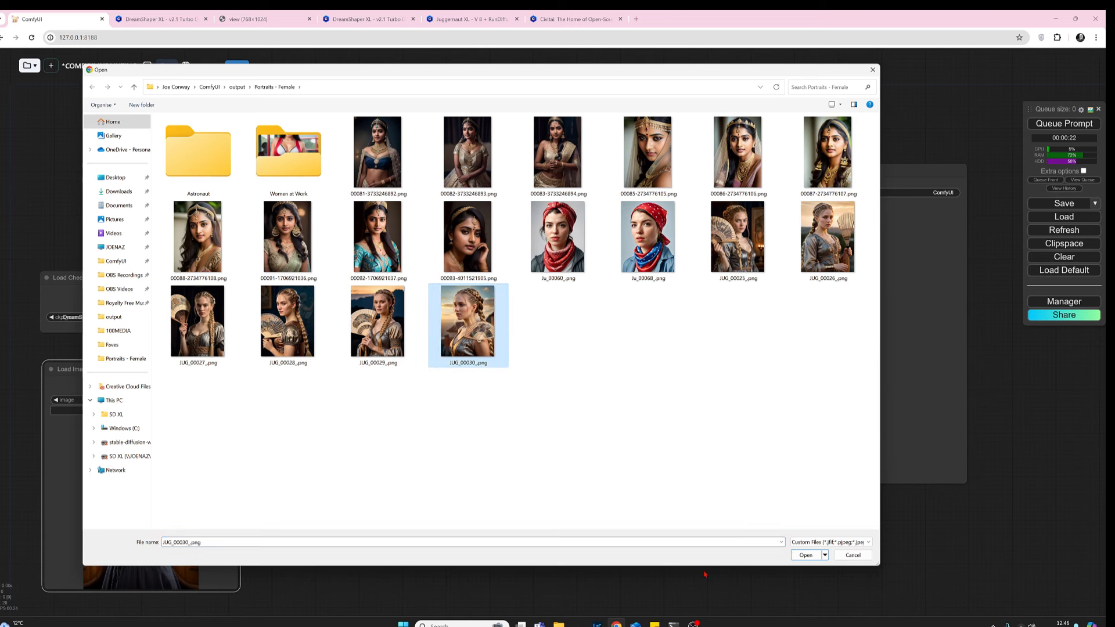
pyautogui.click(805, 556)
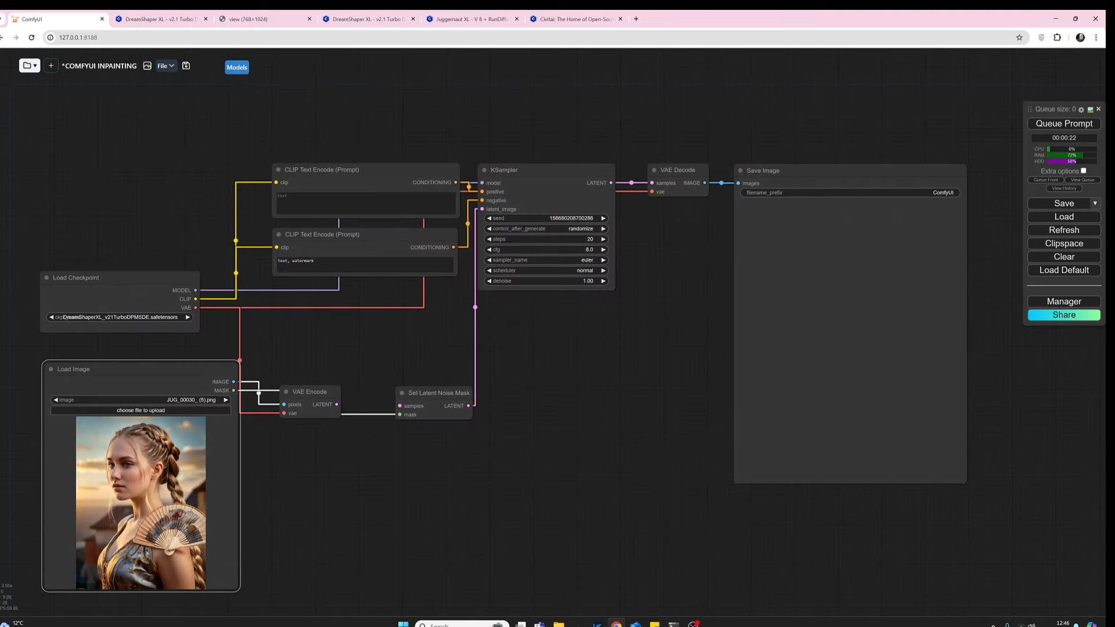
# Step: Open the loaded portrait at full size in its own browser tab to examine it, and return to the workflow
pyautogui.rightClick(146, 493)
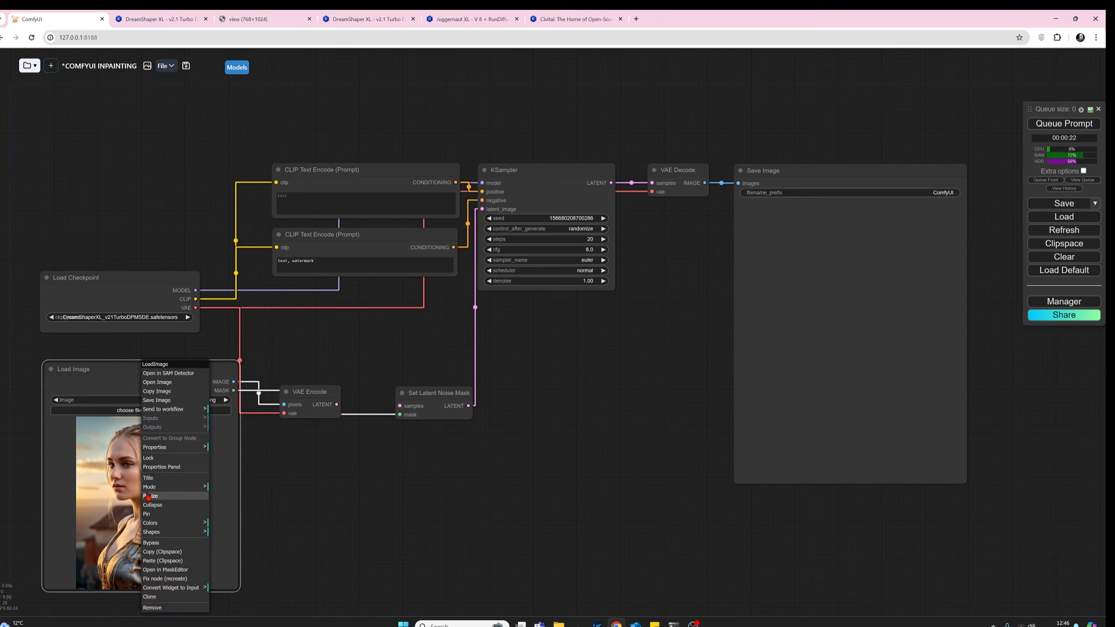
pyautogui.click(157, 382)
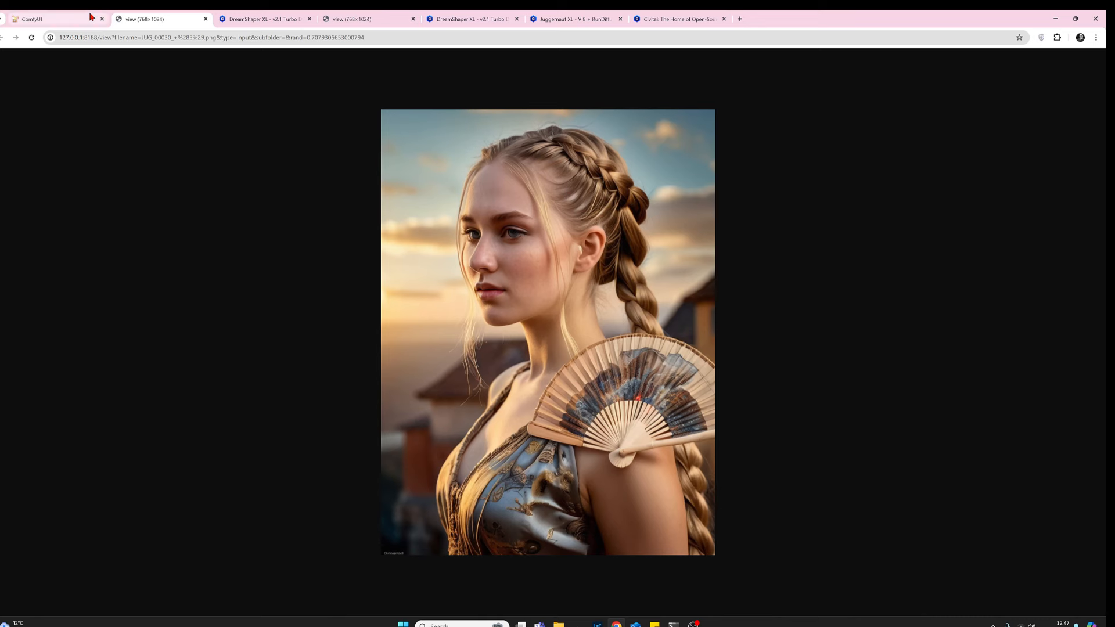
pyautogui.click(66, 23)
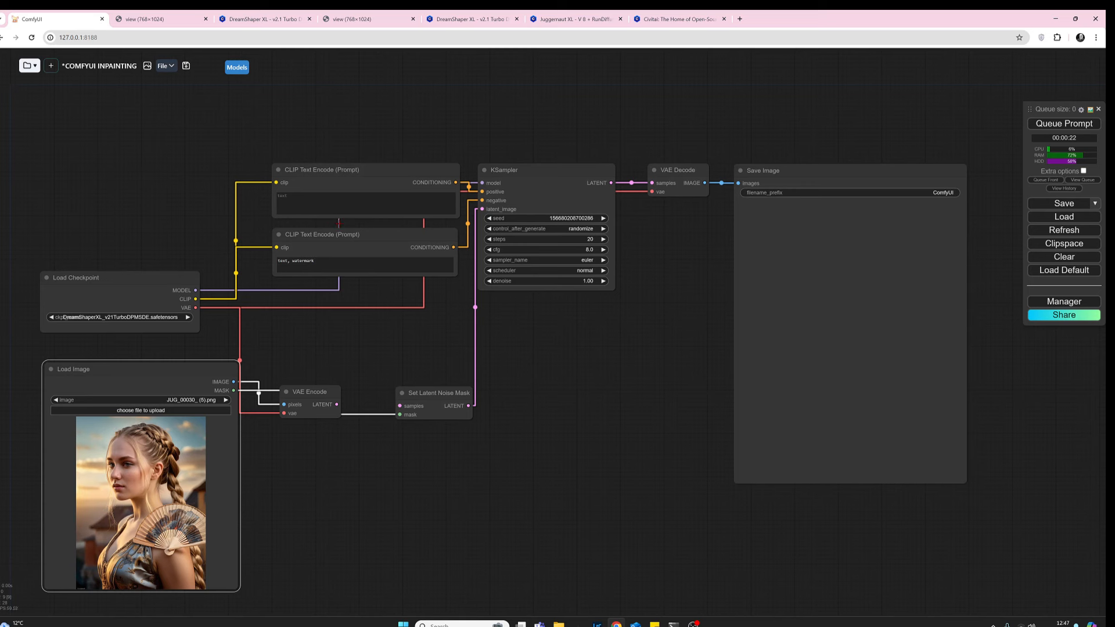
# Step: Clear the default text from the negative prompt node
pyautogui.click(326, 262)
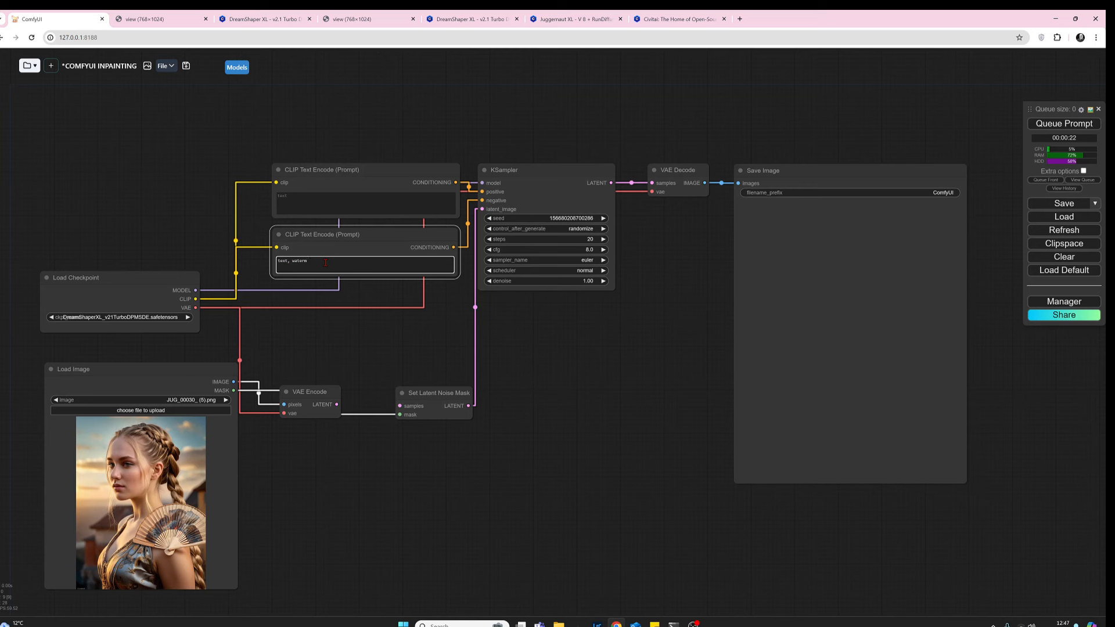
pyautogui.press('BackSpace')
pyautogui.press('BackSpace')
pyautogui.press('BackSpace')
pyautogui.press('BackSpace')
pyautogui.press('BackSpace')
pyautogui.press('BackSpace')
pyautogui.press('BackSpace')
pyautogui.press('BackSpace')
pyautogui.press('BackSpace')
pyautogui.press('BackSpace')
pyautogui.press('BackSpace')
pyautogui.press('BackSpace')
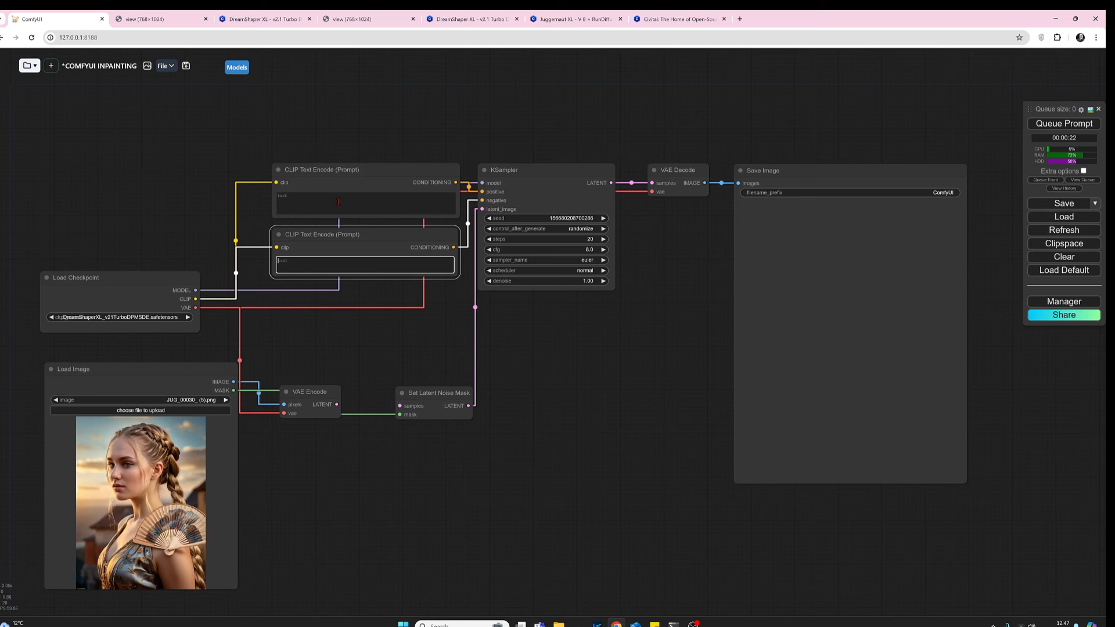
# Step: Set the KSampler seed to 12345 and its control_after_generate option to fixed
pyautogui.click(533, 176)
pyautogui.click(565, 219)
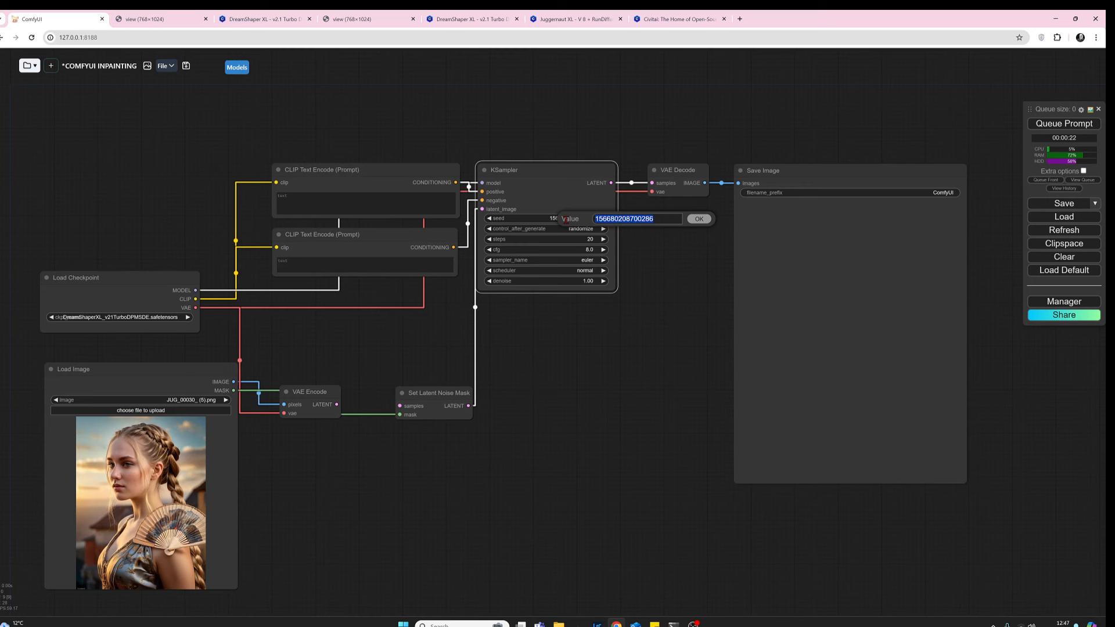
pyautogui.write('12345')
pyautogui.press('Return')
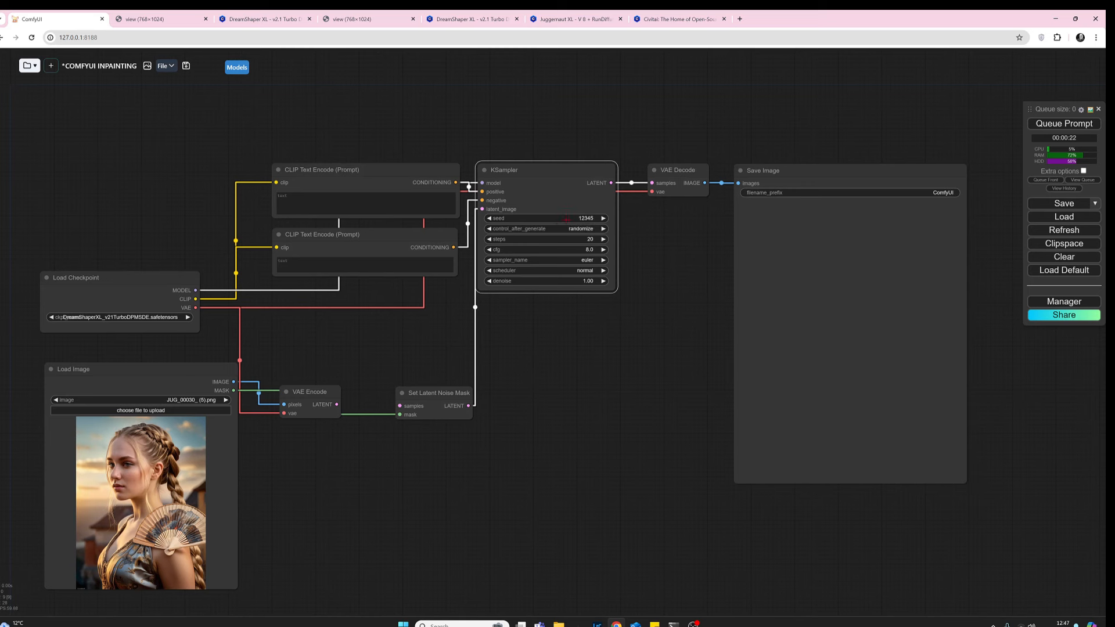
pyautogui.click(579, 229)
# Step: Set the KSampler node's steps to 8 and its cfg to 2.0
pyautogui.click(583, 239)
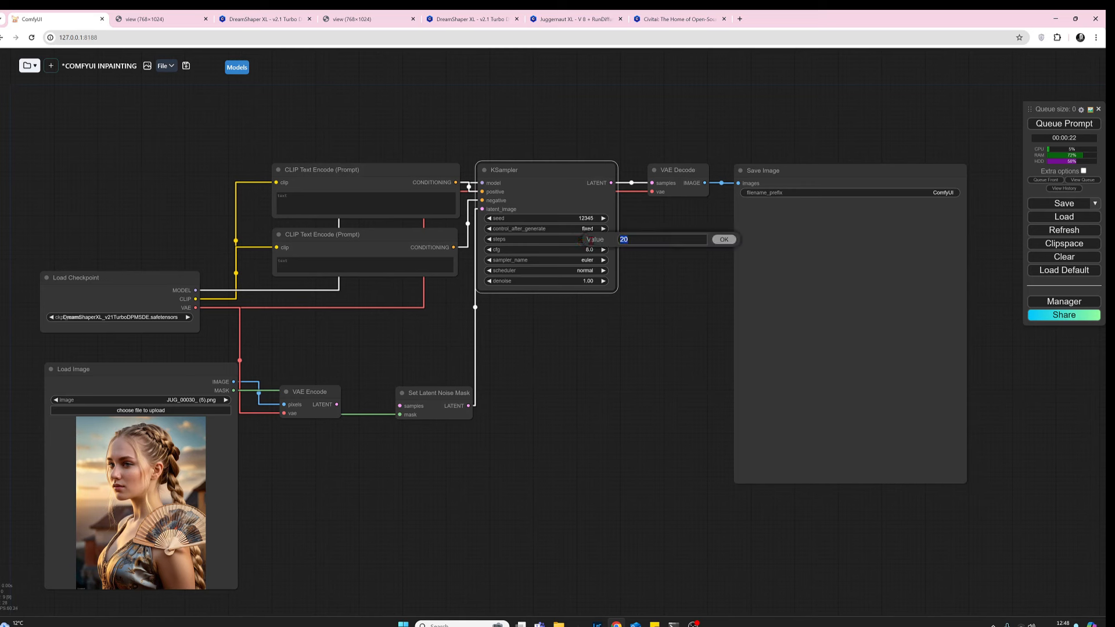
pyautogui.write('8')
pyautogui.press('Return')
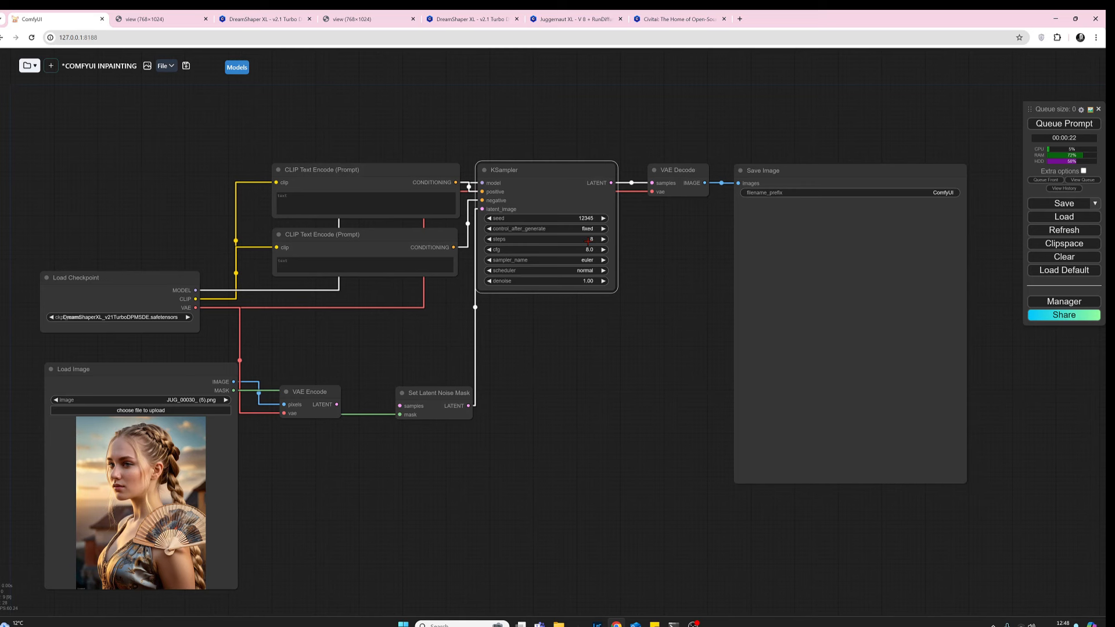
pyautogui.click(588, 249)
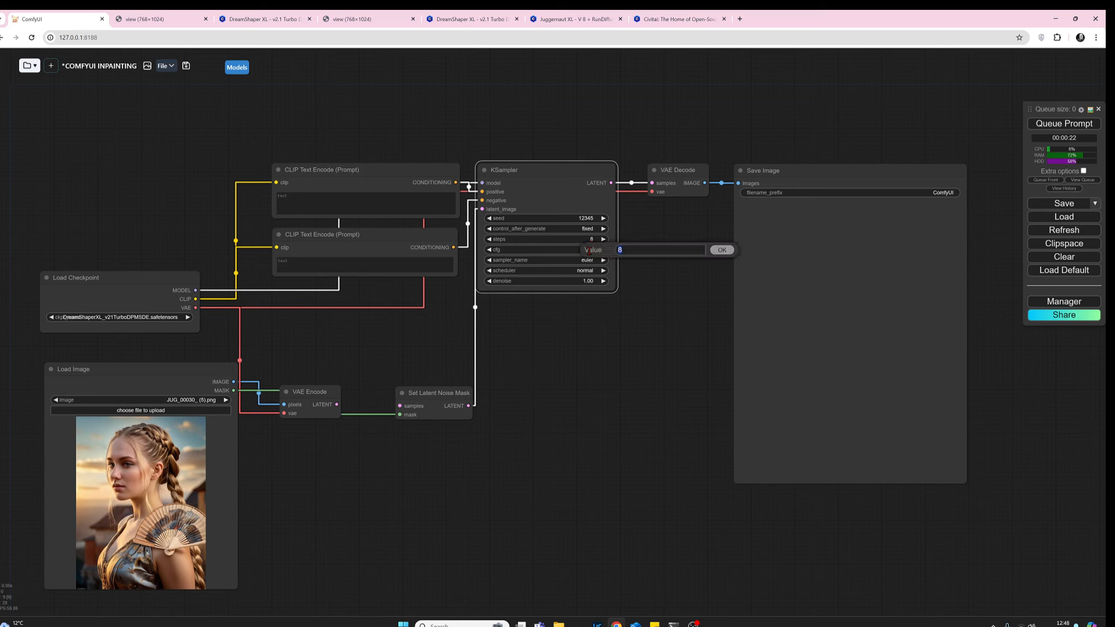
pyautogui.press('Return')
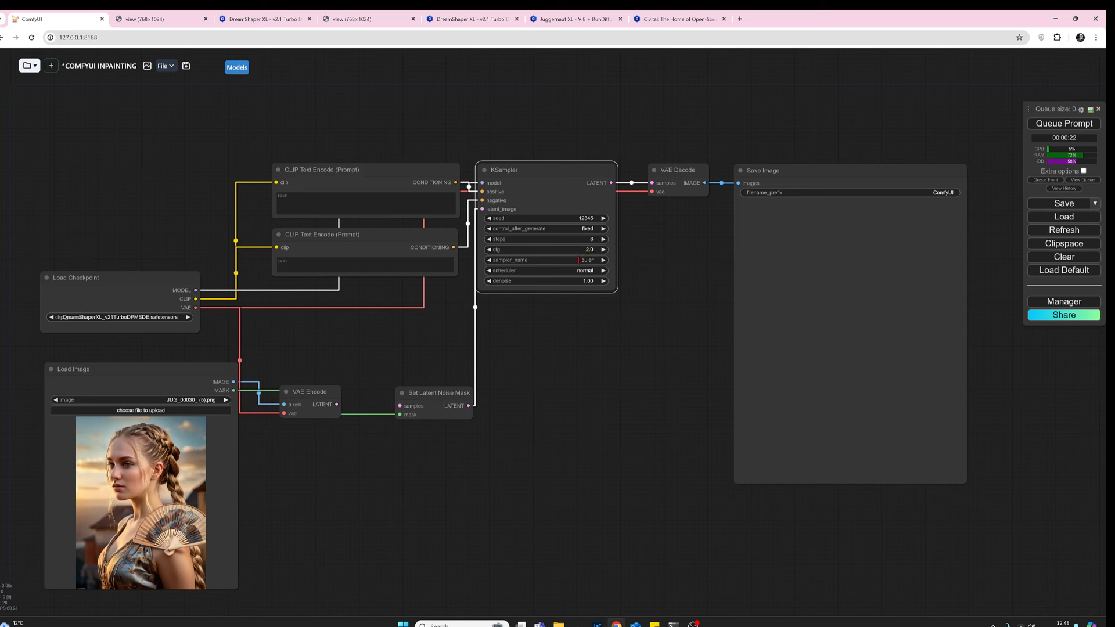
# Step: Set the KSampler's sampler_name to dpmpp_2m_sde, its scheduler to karras and its denoise to 0.70
pyautogui.click(580, 261)
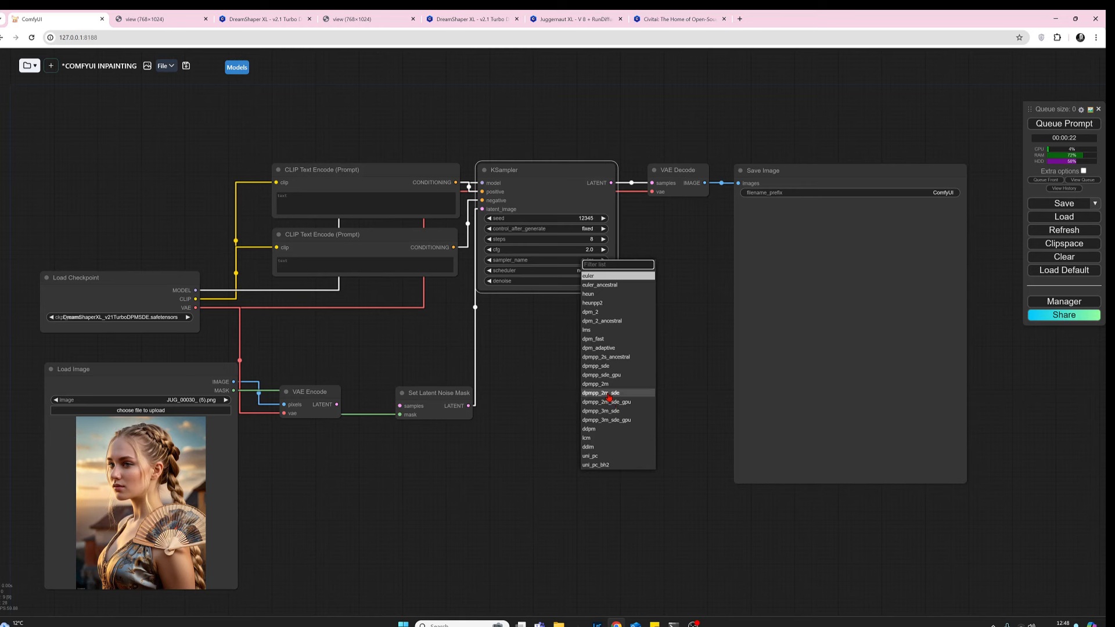
pyautogui.click(602, 393)
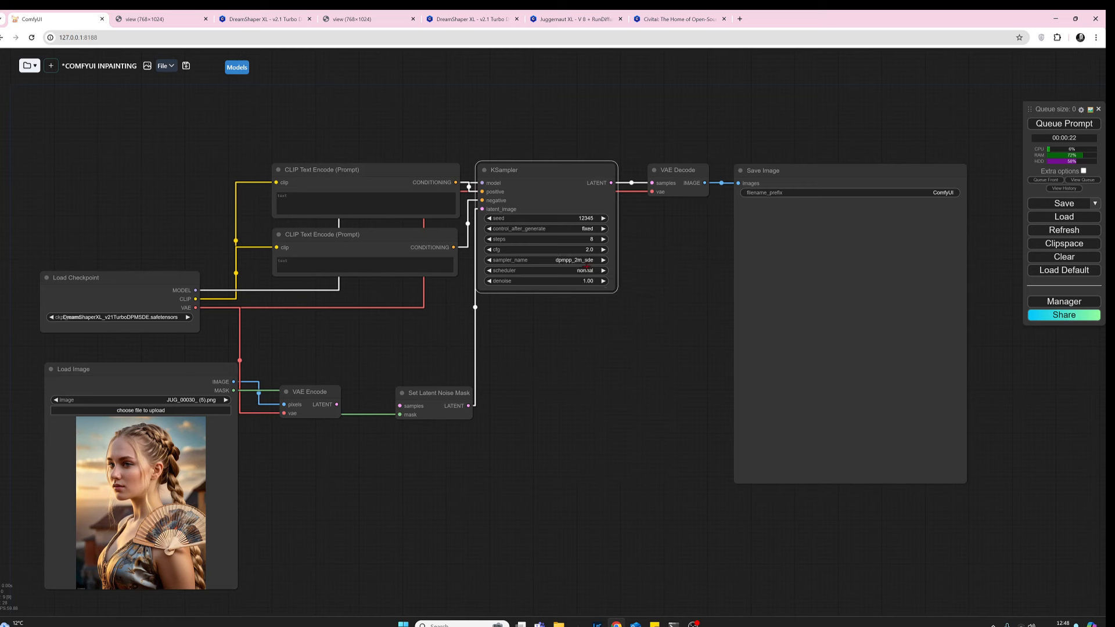
pyautogui.click(604, 271)
pyautogui.click(587, 281)
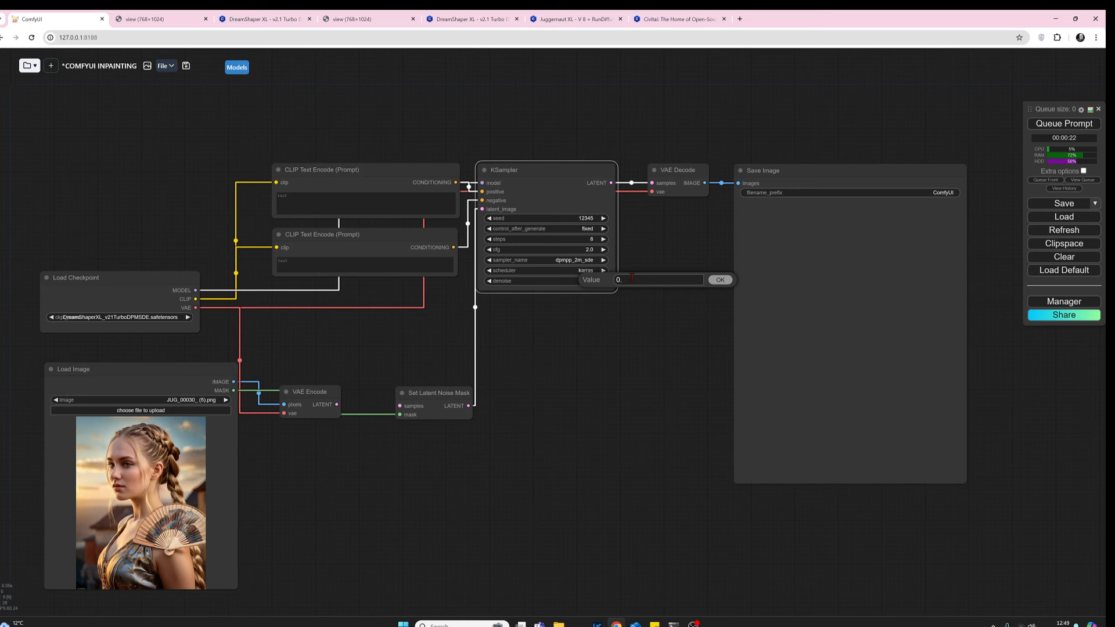
pyautogui.write('7')
pyautogui.press('Return')
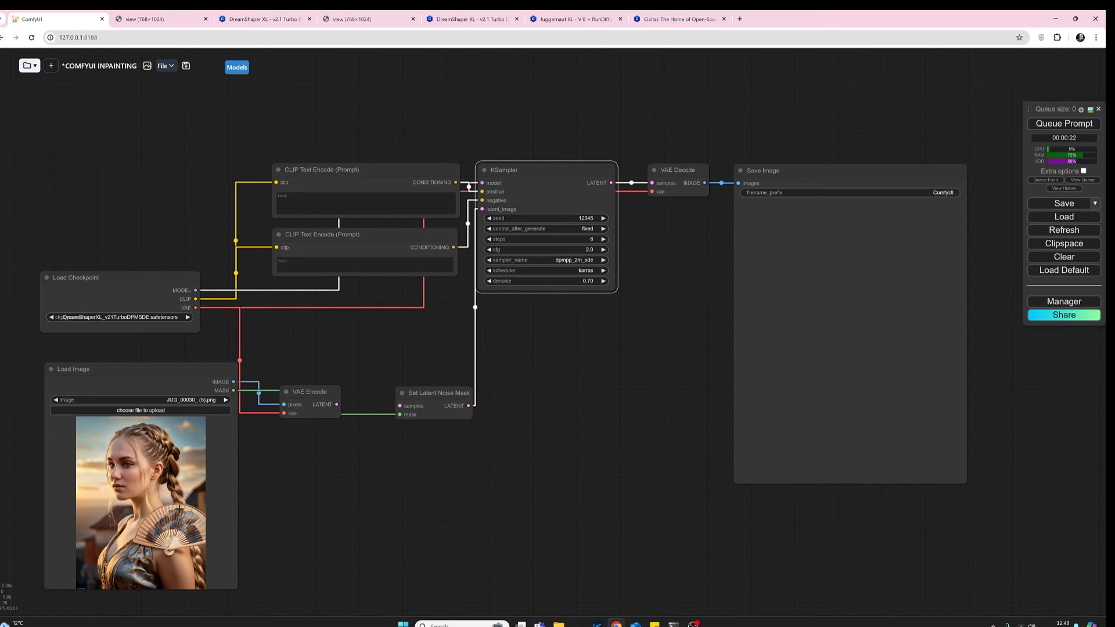
# Step: Open the portrait from the Load Image node in MaskEditor and paint a mask over the hand fan's blades
pyautogui.rightClick(160, 500)
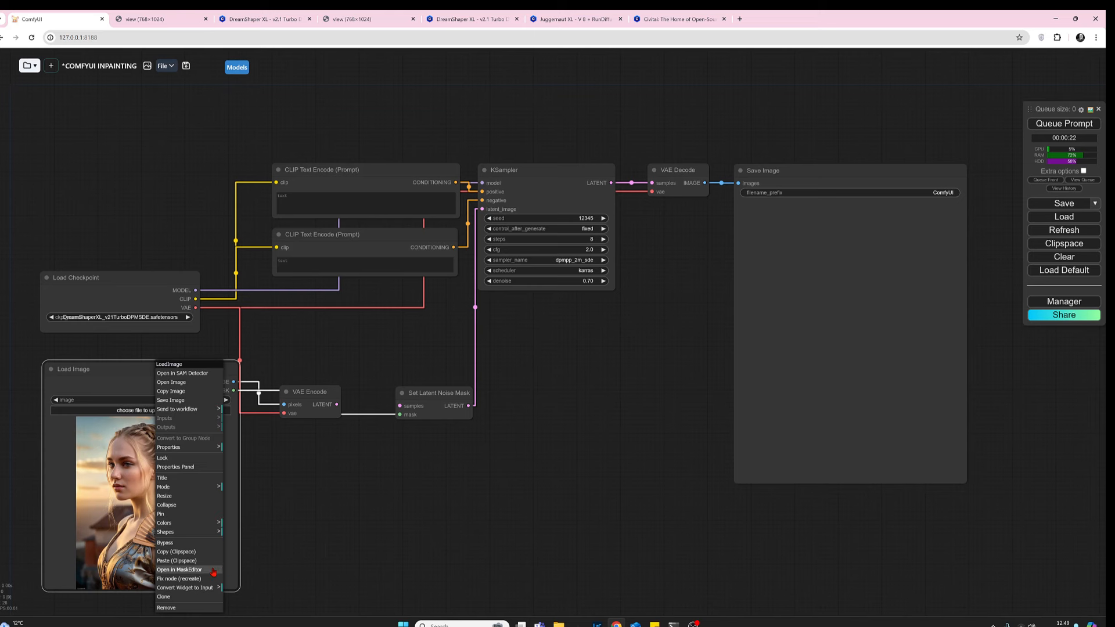
pyautogui.click(181, 570)
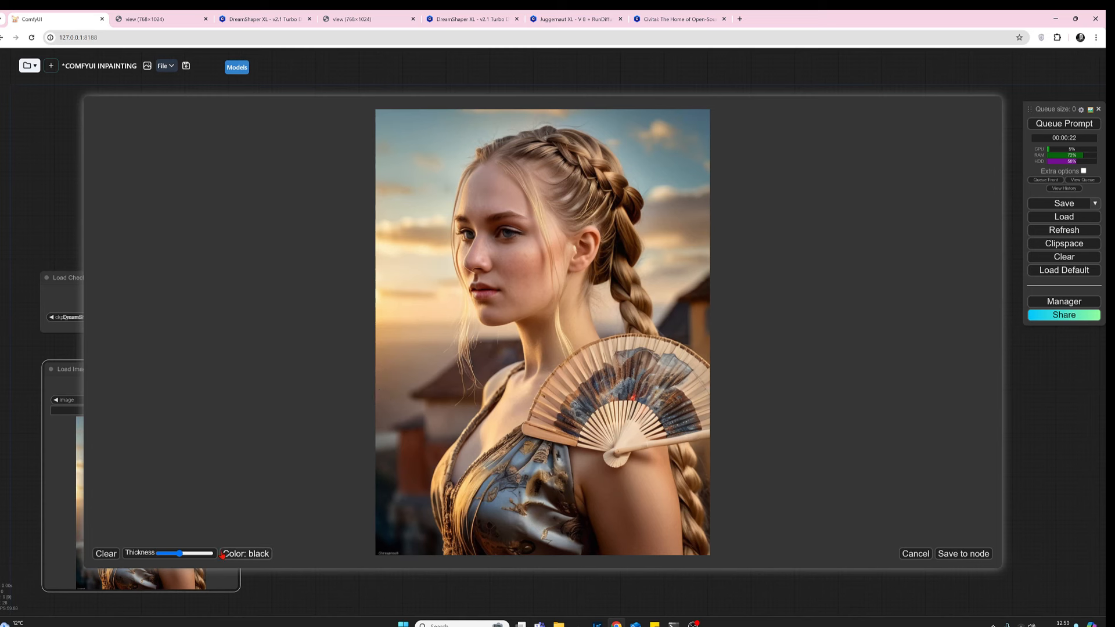
pyautogui.moveTo(181, 554); pyautogui.dragTo(185, 569)
pyautogui.scroll(-4, 701, 400)
pyautogui.moveTo(700, 394); pyautogui.dragTo(655, 359)
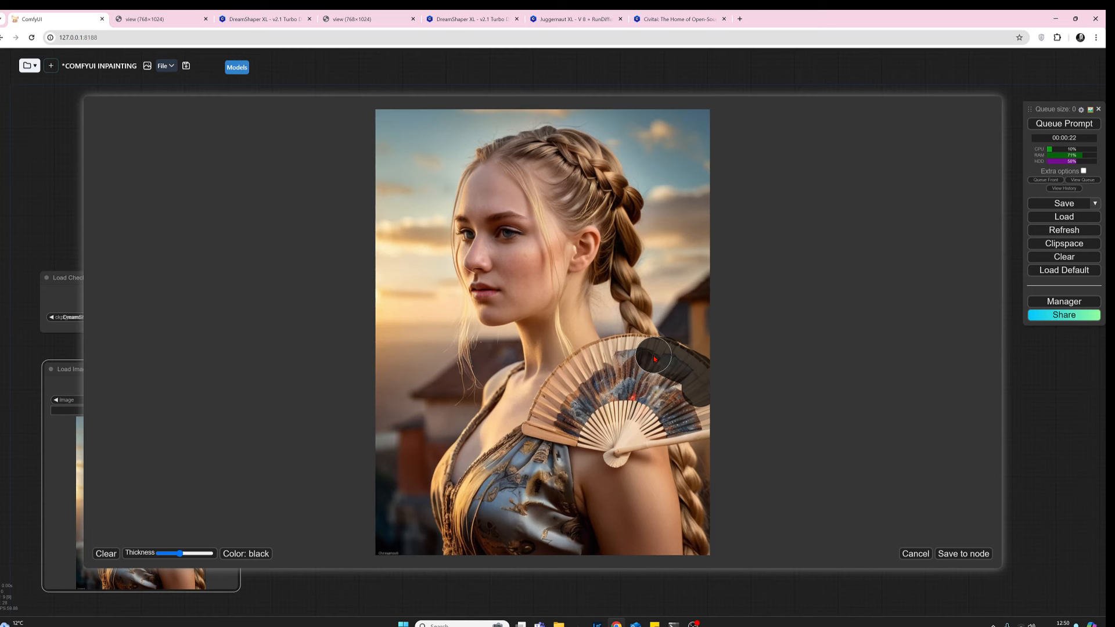
pyautogui.moveTo(655, 359)
pyautogui.mouseDown()
pyautogui.moveTo(568, 380)
pyautogui.moveTo(547, 428)
pyautogui.mouseUp()
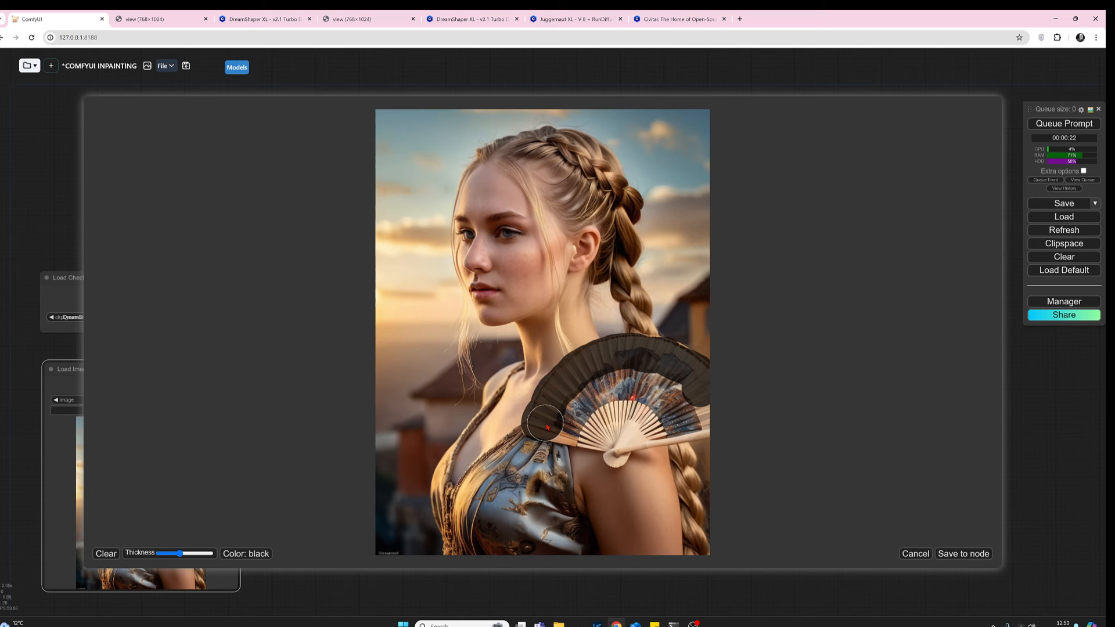
pyautogui.moveTo(547, 428); pyautogui.dragTo(600, 435)
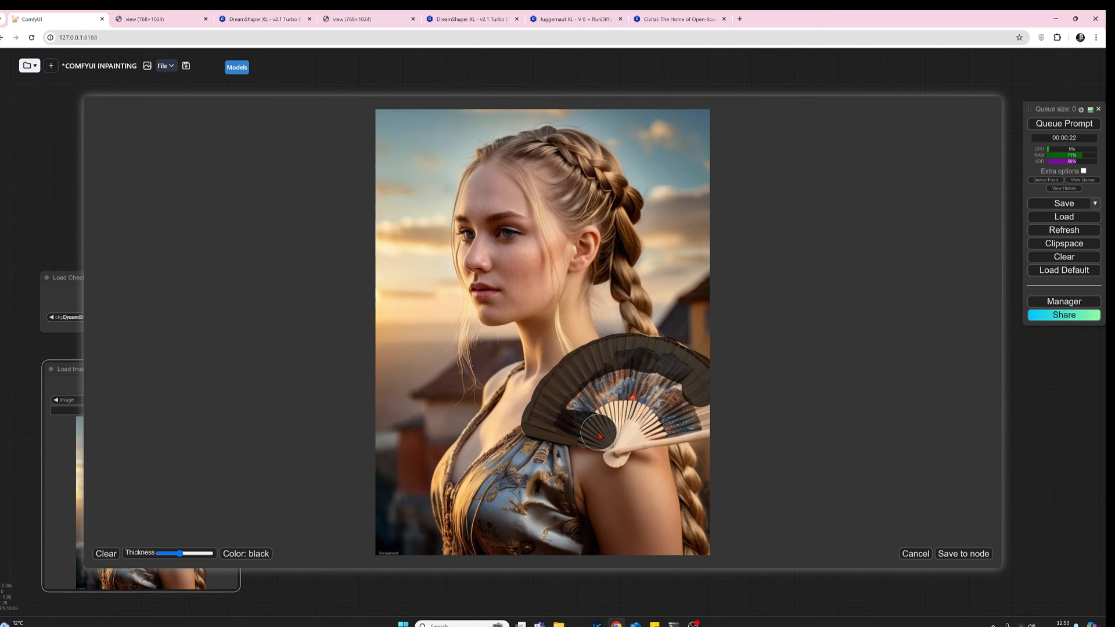
pyautogui.moveTo(600, 436)
pyautogui.mouseDown()
pyautogui.moveTo(703, 409)
pyautogui.moveTo(592, 401)
pyautogui.mouseUp()
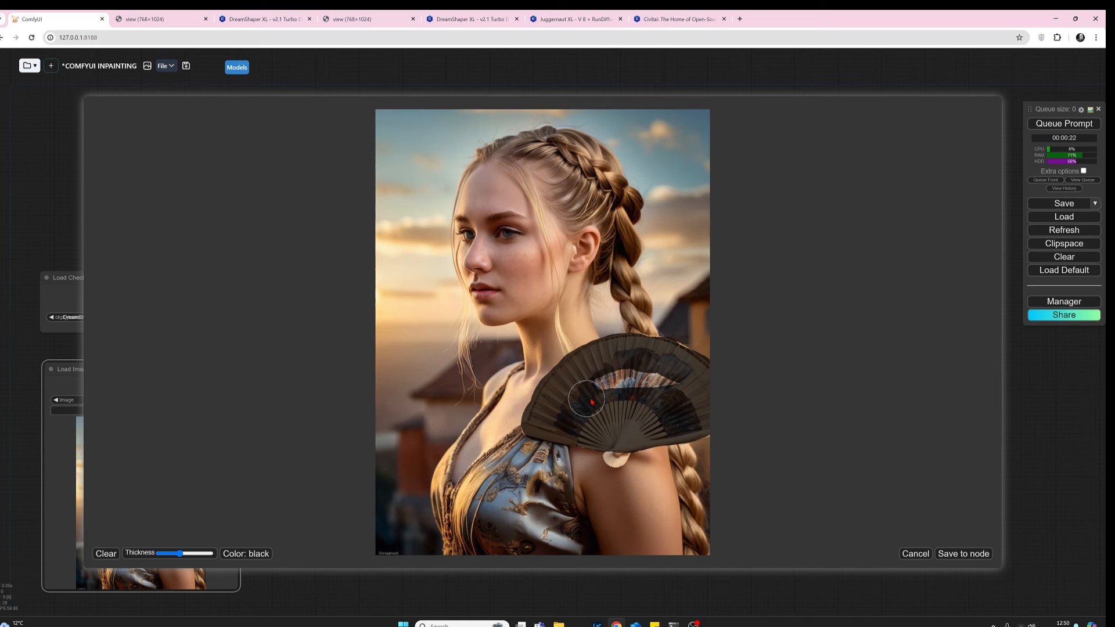
pyautogui.moveTo(592, 400); pyautogui.dragTo(633, 355)
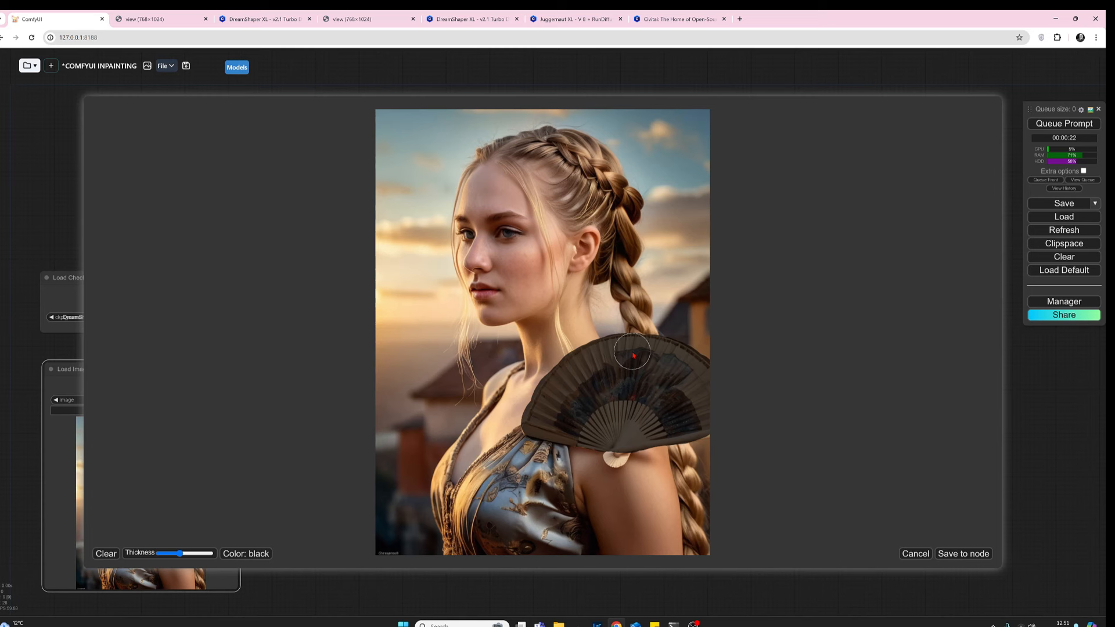
# Step: Mask the fan's handle end with a smaller brush and save the mask to the Load Image node
pyautogui.scroll(-3, 619, 451)
pyautogui.moveTo(618, 452); pyautogui.dragTo(615, 457)
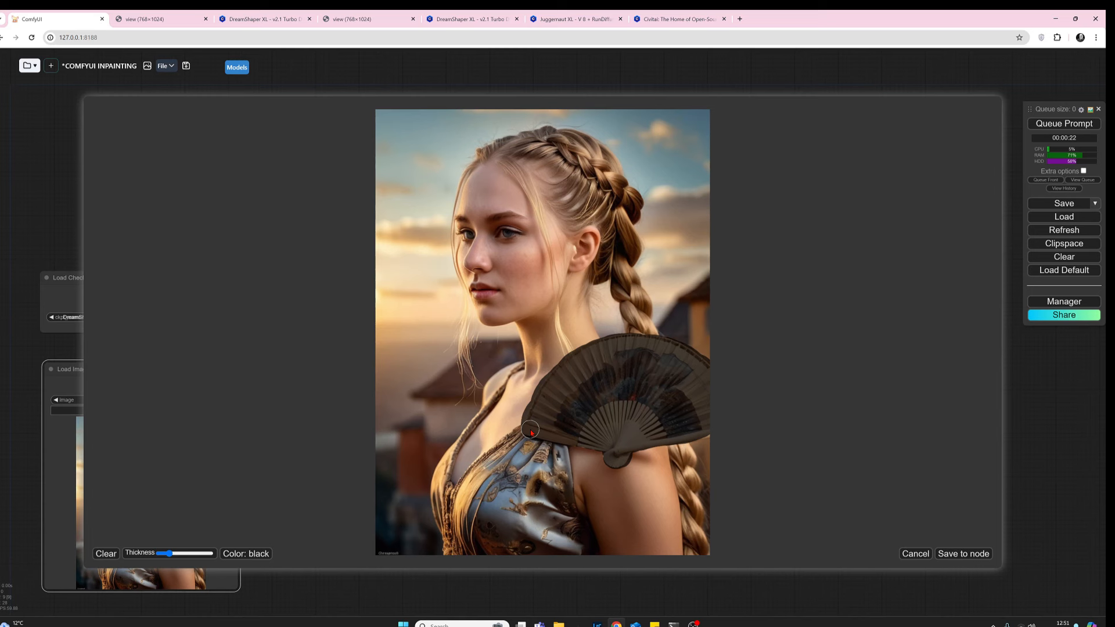
pyautogui.click(950, 555)
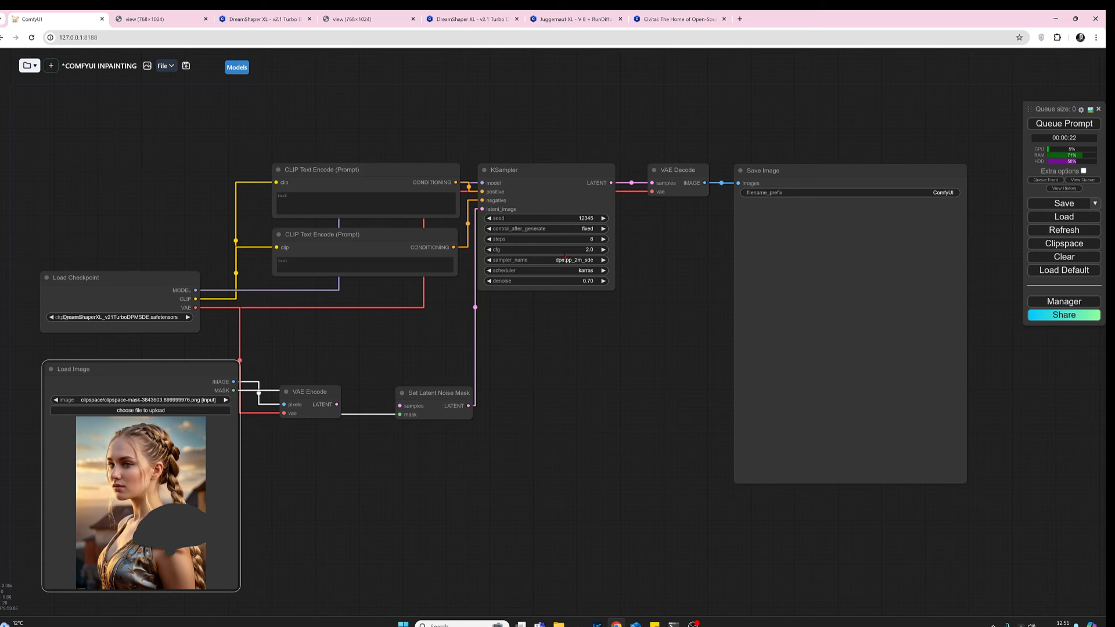
# Step: Enter "satin and lace floral dress strap" as the positive prompt and queue the generation
pyautogui.click(298, 196)
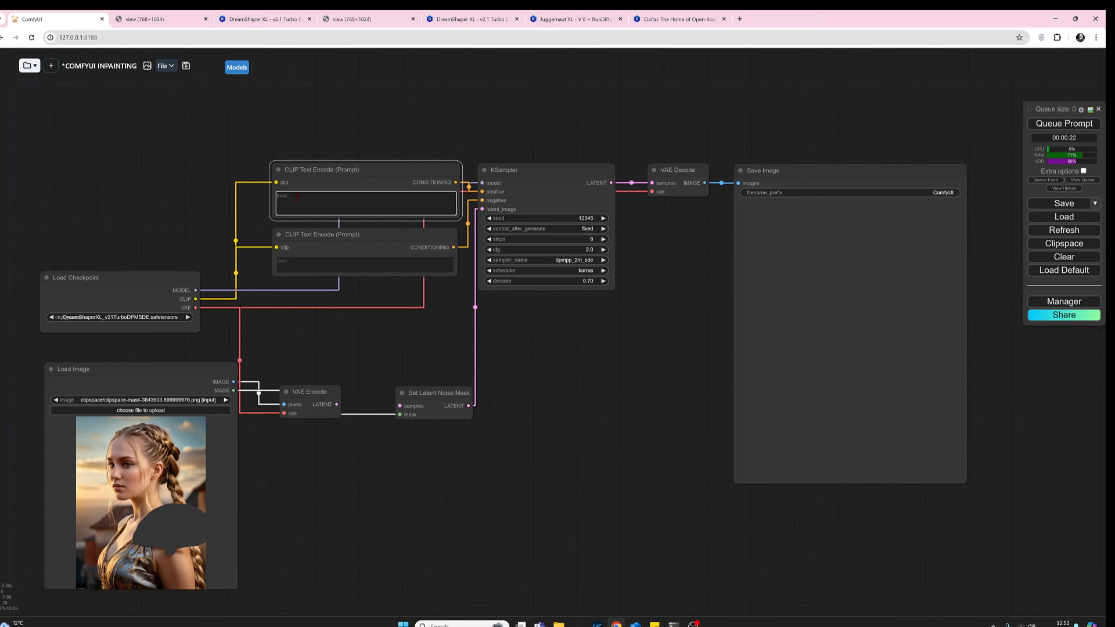
pyautogui.write('satin and lace')
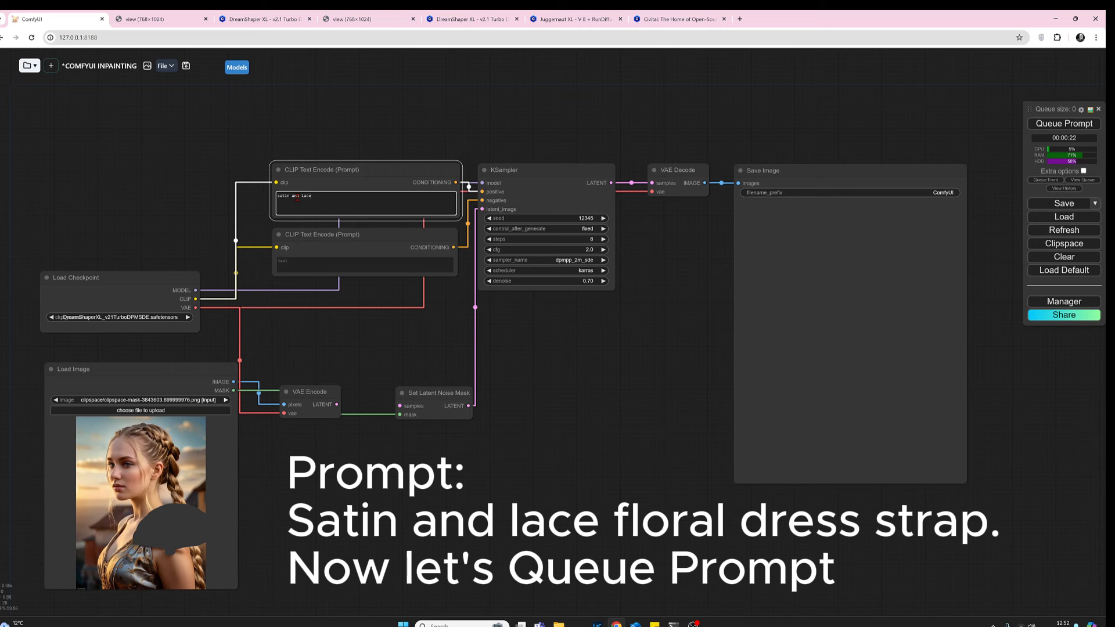
pyautogui.write('floral dress strap')
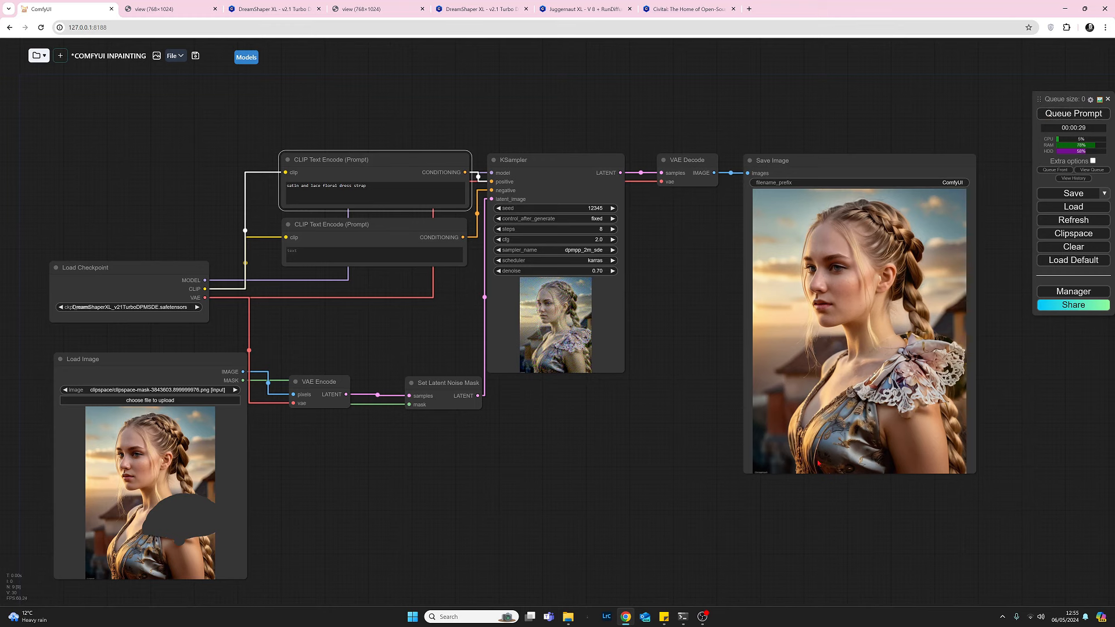
# Step: Open the inpainted result from the Save Image node at full size to examine it, and close its browser tab
pyautogui.rightClick(807, 311)
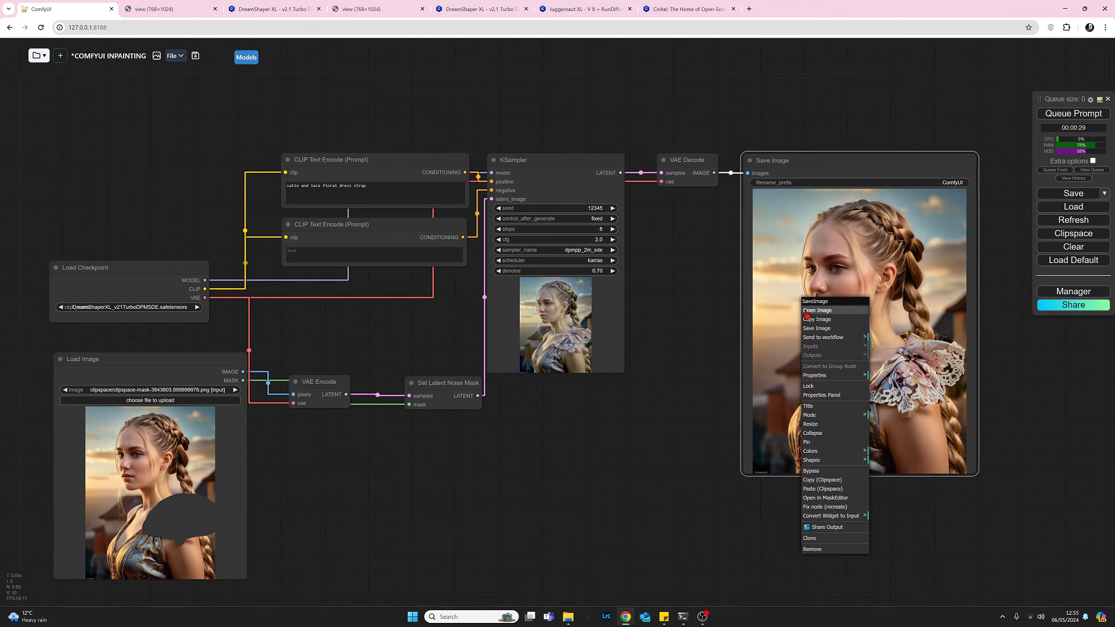
pyautogui.click(807, 311)
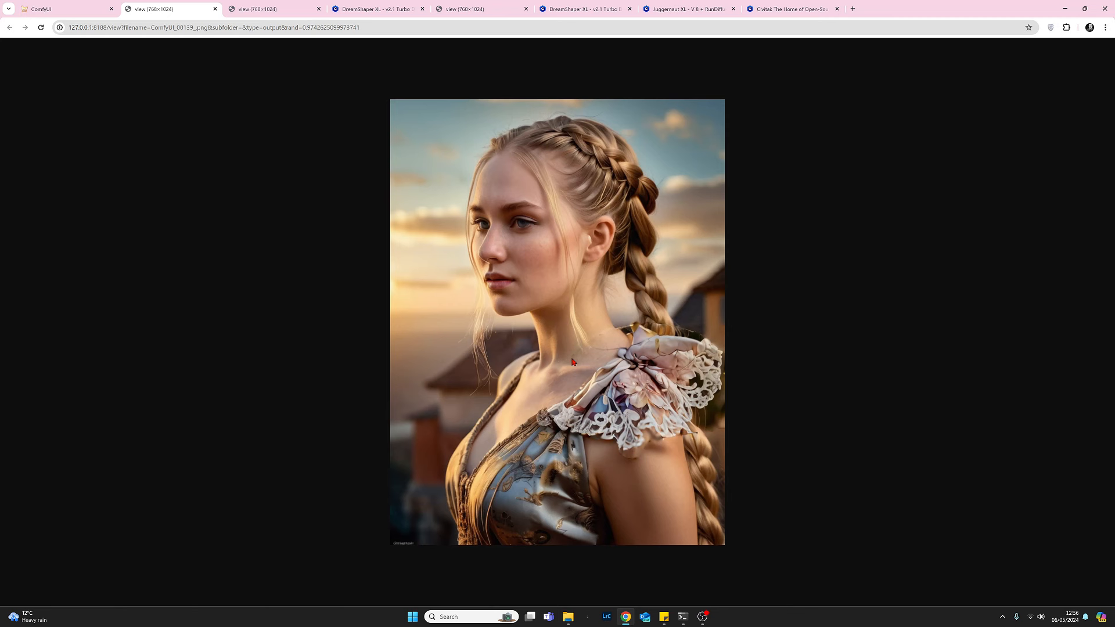
pyautogui.click(216, 9)
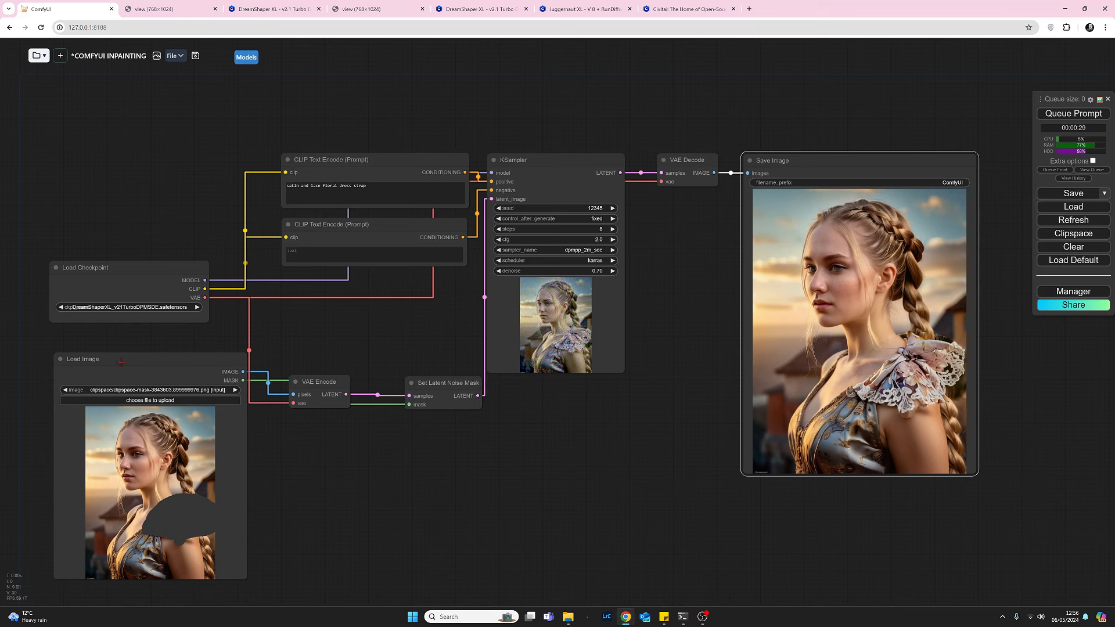
# Step: Upload JUG_00026_.png from the Portraits - Female folder into the Load Image node in place of the masked portrait
pyautogui.click(139, 402)
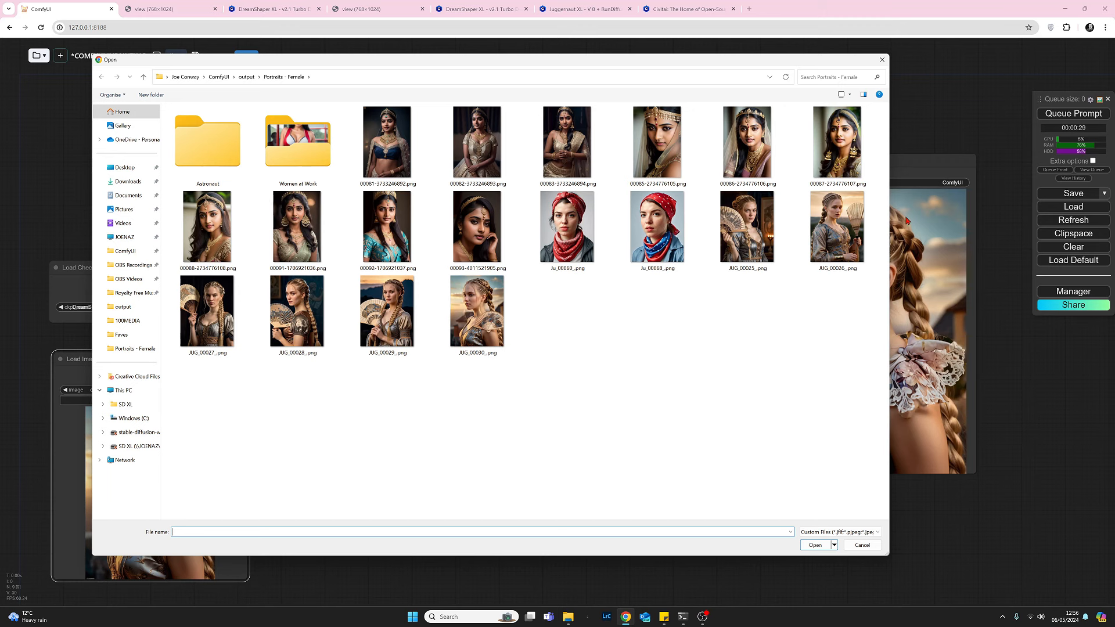
pyautogui.click(835, 233)
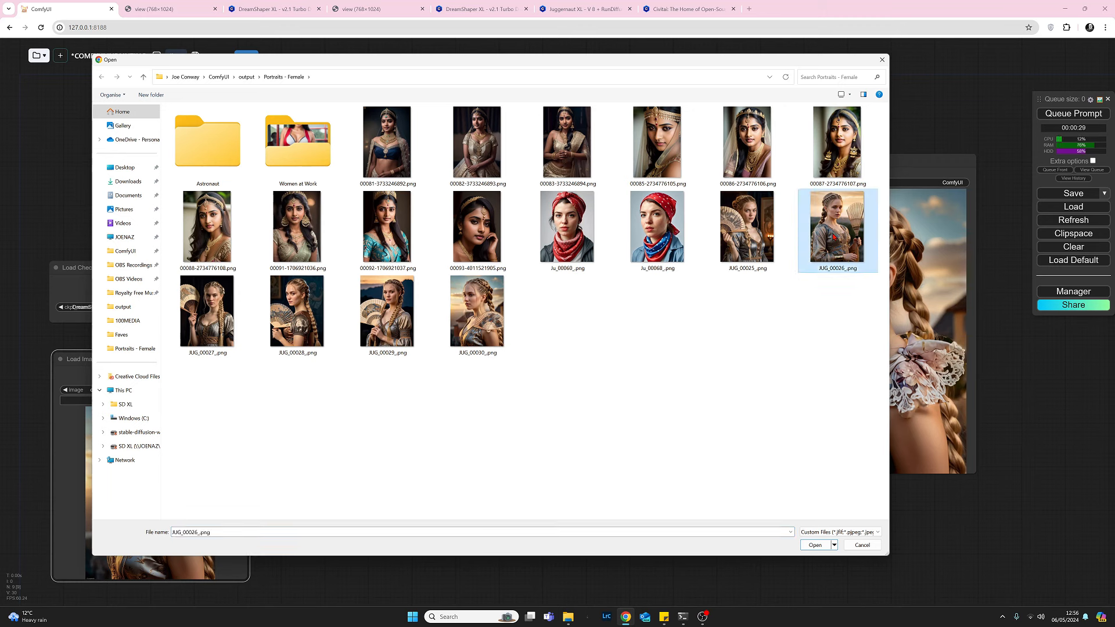
pyautogui.click(816, 545)
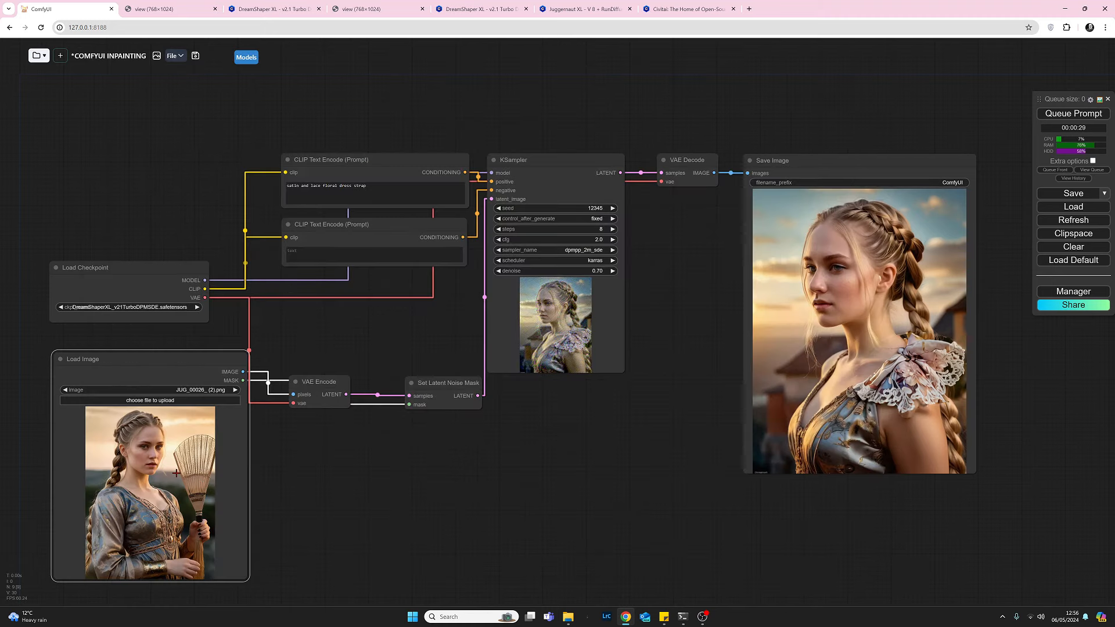
# Step: View the portrait of the woman holding a broom at full size in a separate browser tab, and return to the workflow
pyautogui.rightClick(170, 467)
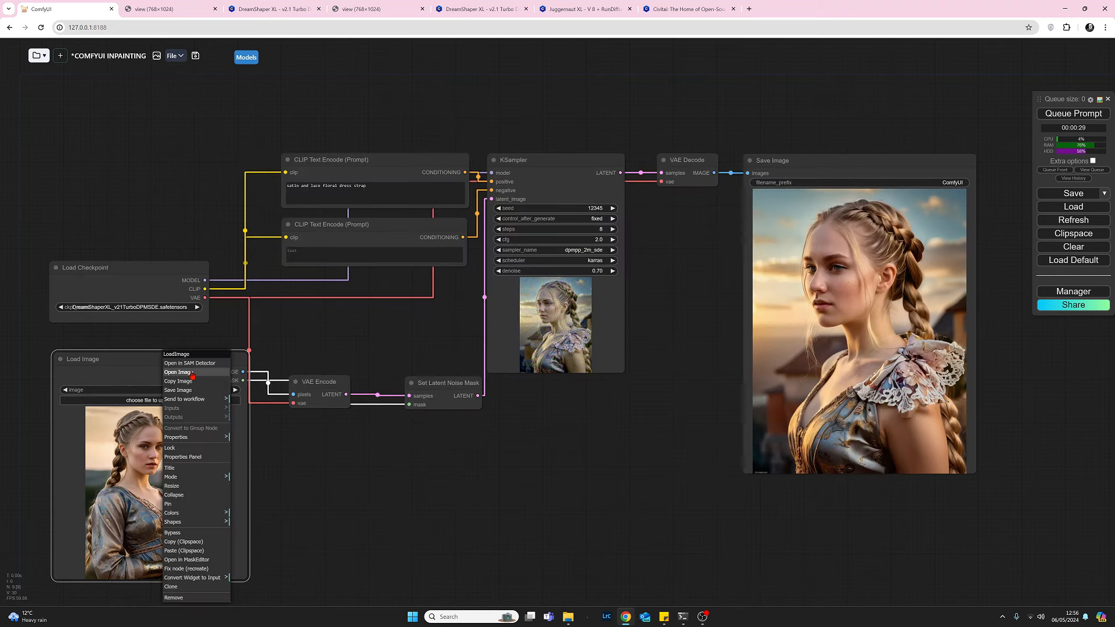
pyautogui.click(192, 374)
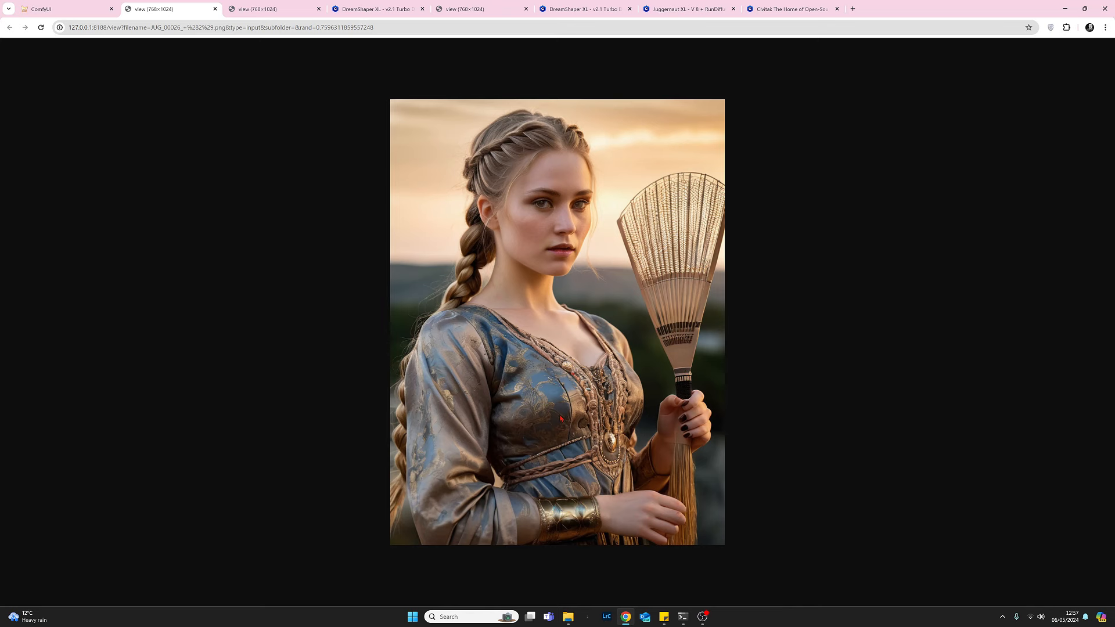
pyautogui.click(95, 10)
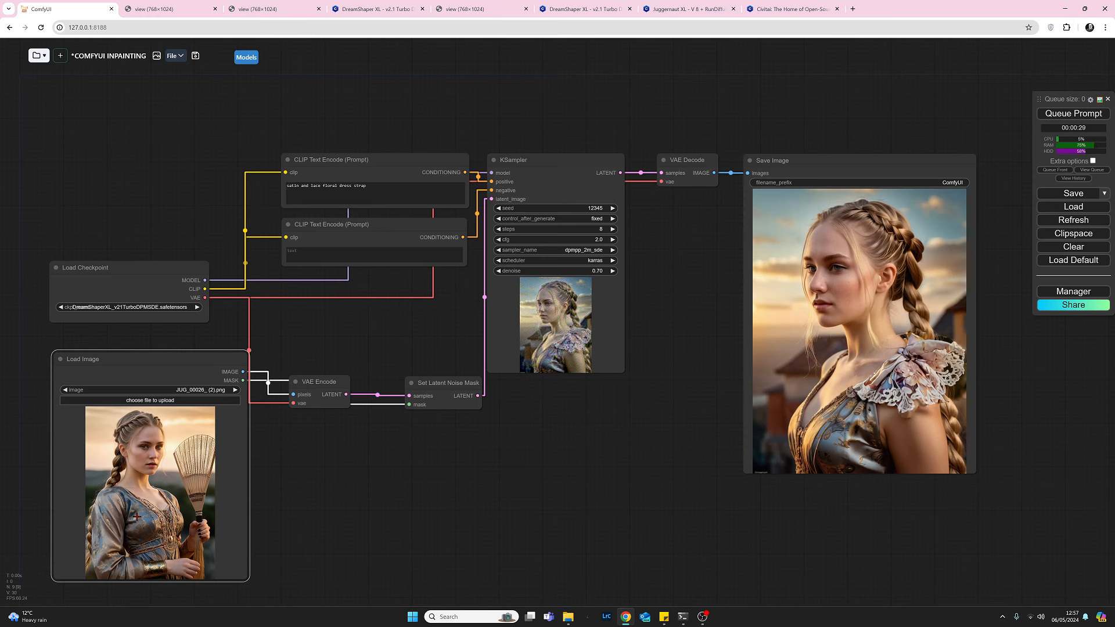
# Step: Open the portrait of the woman holding the broom from the Load Image node in the mask editor
pyautogui.rightClick(137, 517)
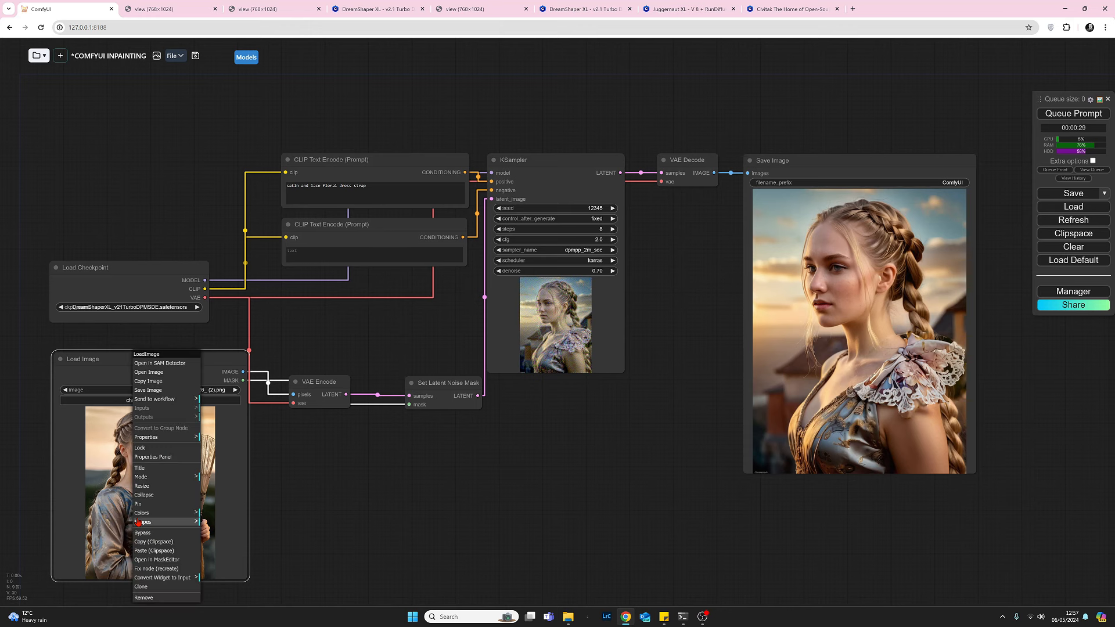
pyautogui.click(191, 560)
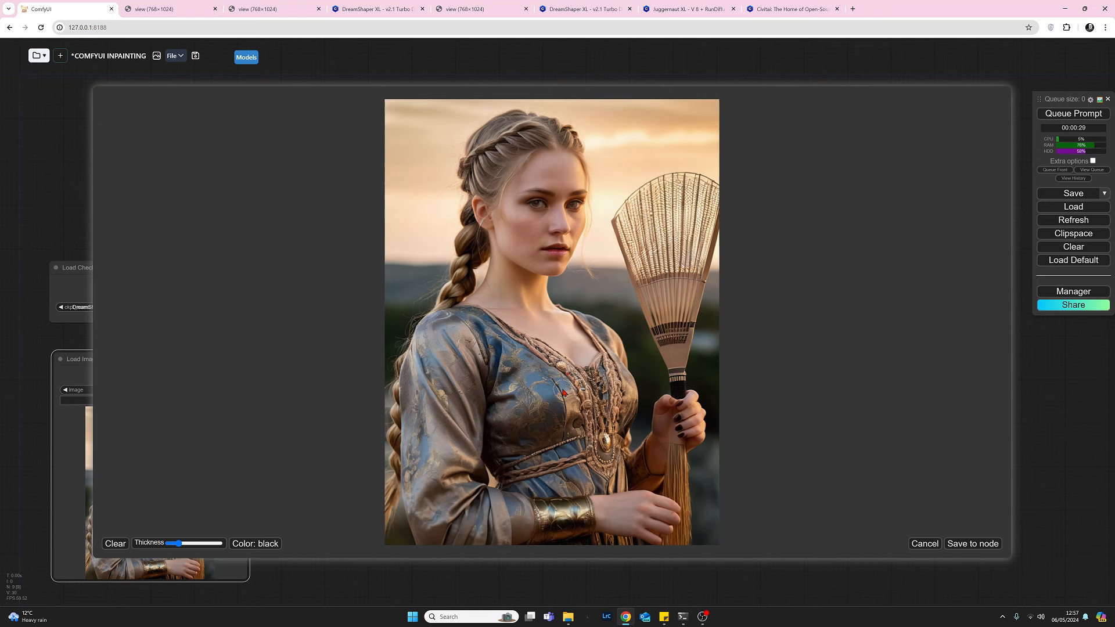
pyautogui.scroll(1, 563, 392)
pyautogui.scroll(-2, 552, 396)
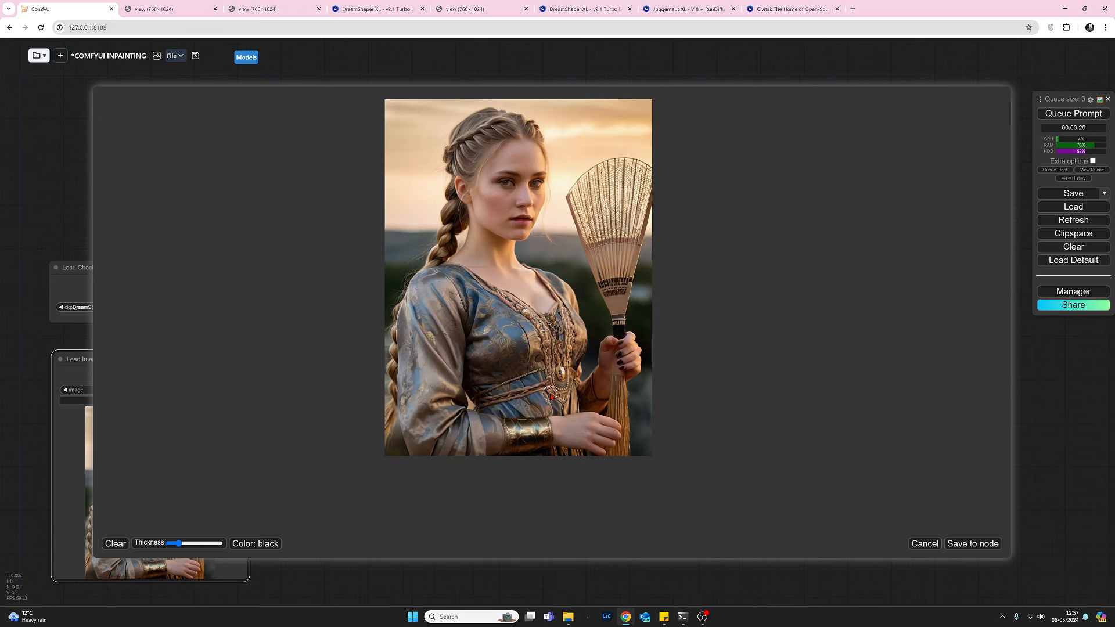
pyautogui.scroll(3, 552, 397)
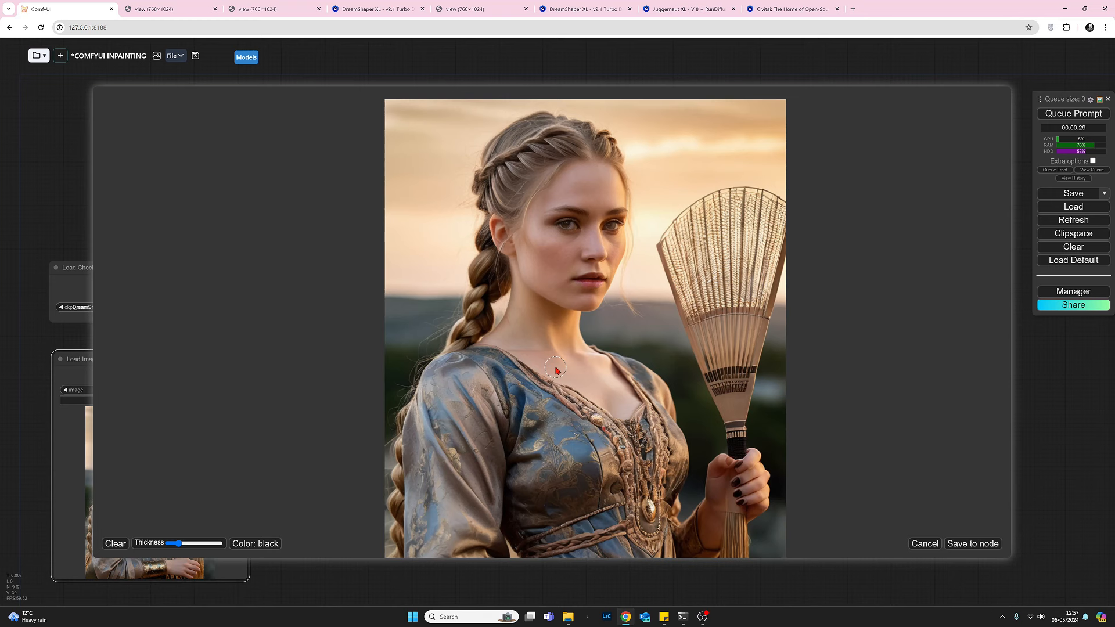
pyautogui.moveTo(555, 367); pyautogui.dragTo(545, 359)
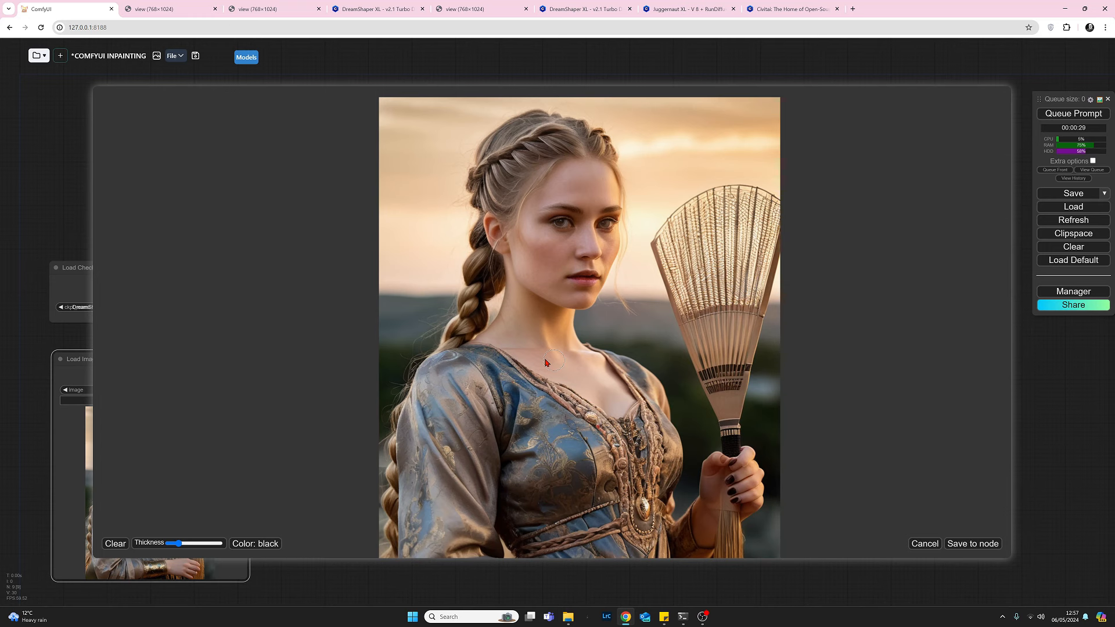
pyautogui.moveTo(545, 360); pyautogui.dragTo(543, 356)
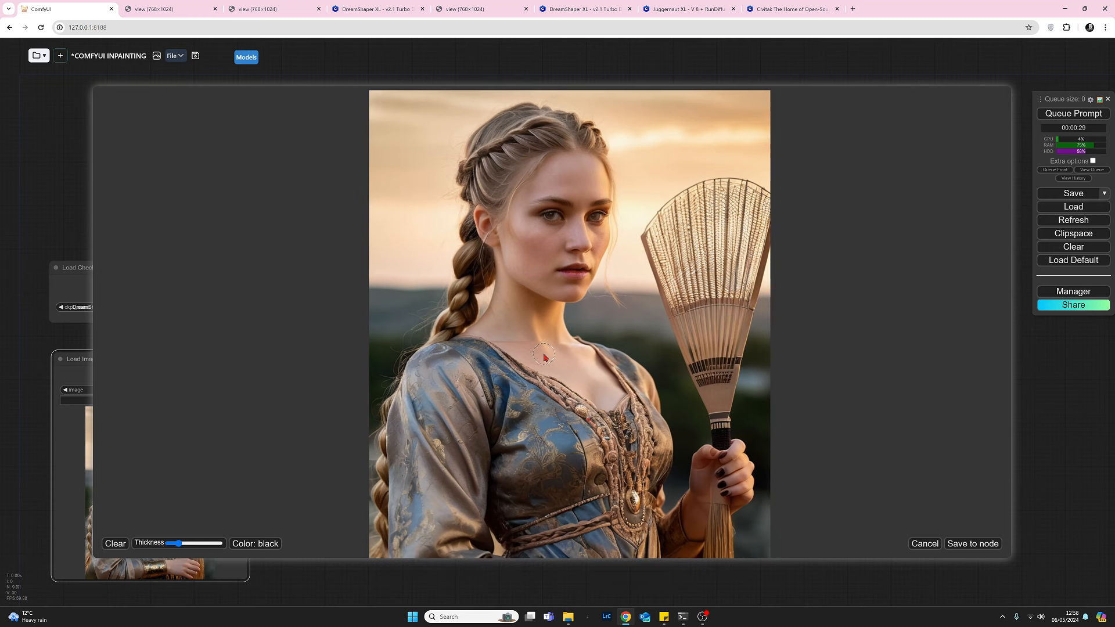
pyautogui.scroll(-1, 544, 354)
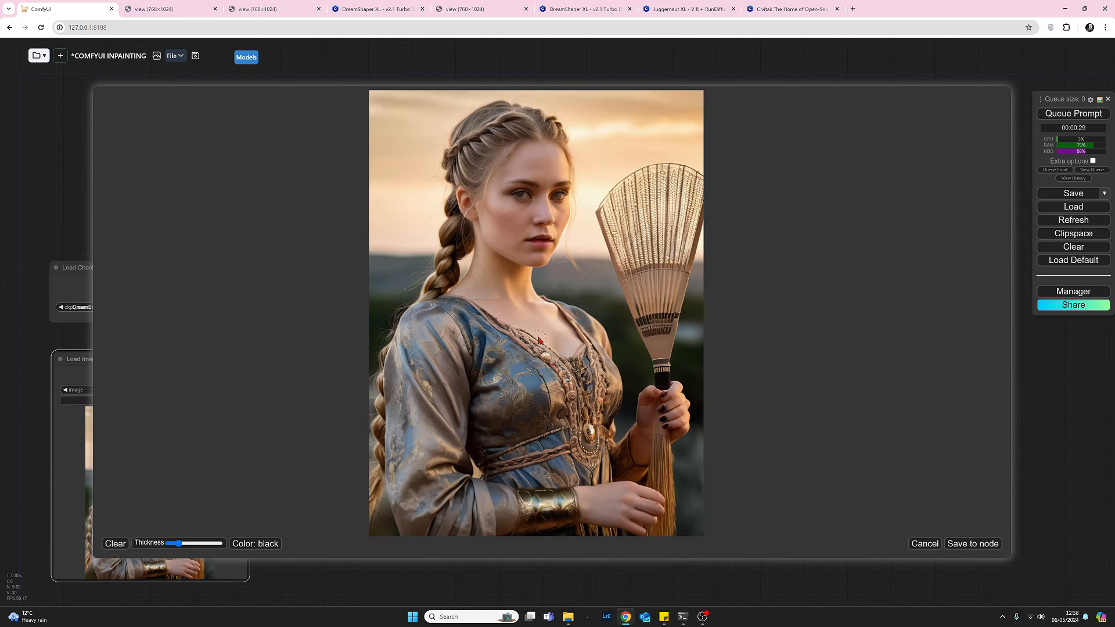
# Step: Paint a short mask stroke at the dress neckline and erase it again
pyautogui.moveTo(538, 335); pyautogui.dragTo(548, 354)
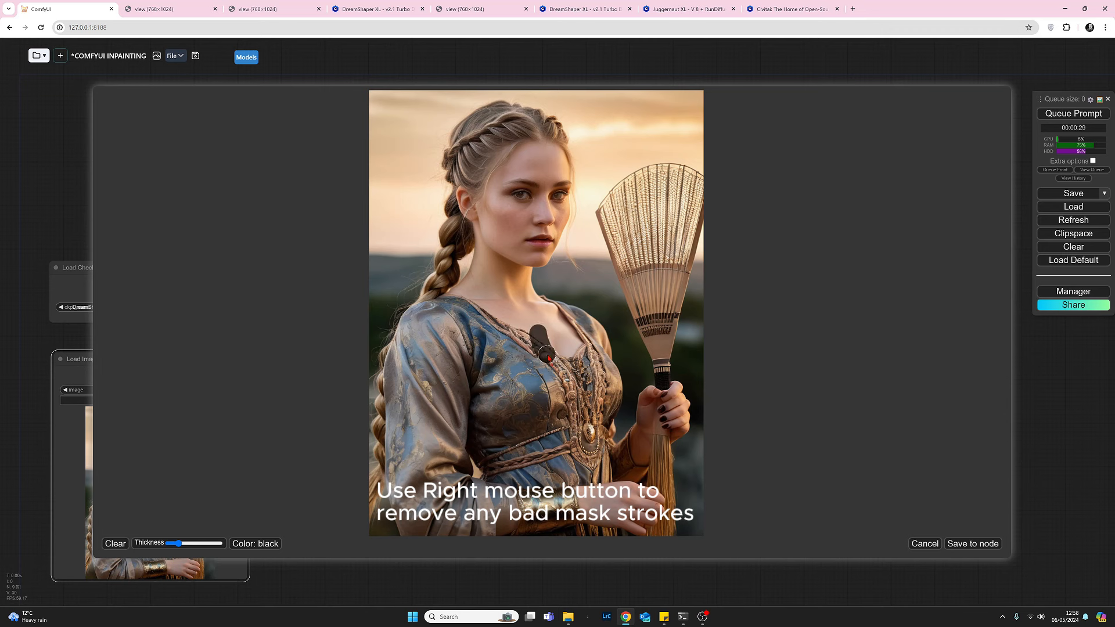
pyautogui.rightClick(546, 351)
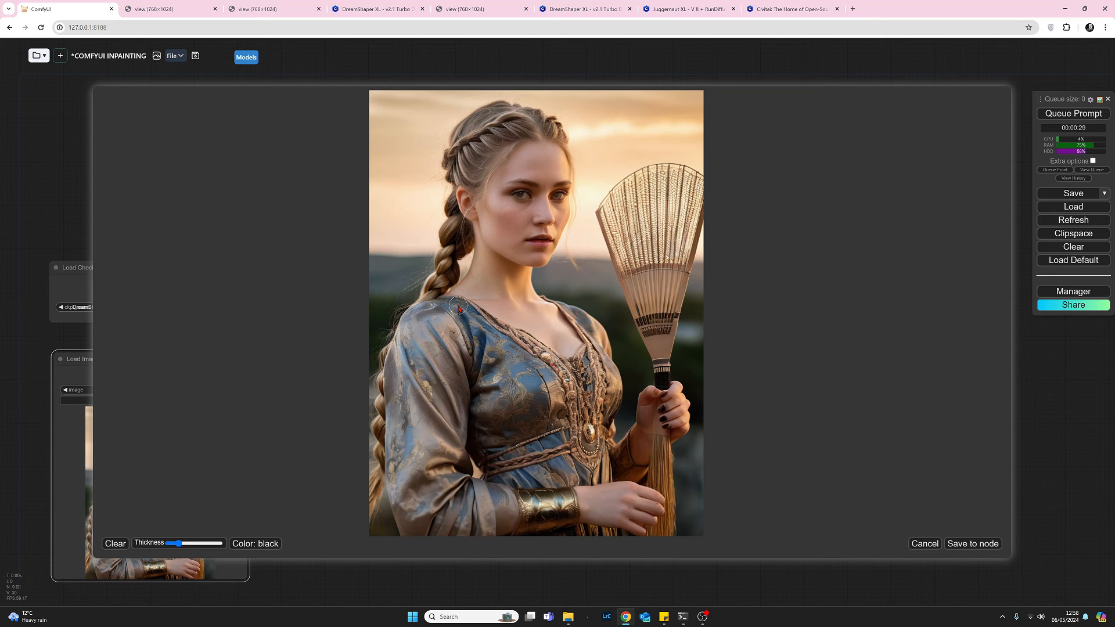
# Step: Enlarge the mask brush and paint over the whole near sleeve, from the shoulder down to the gold cuff
pyautogui.scroll(4, 459, 309)
pyautogui.click(457, 311)
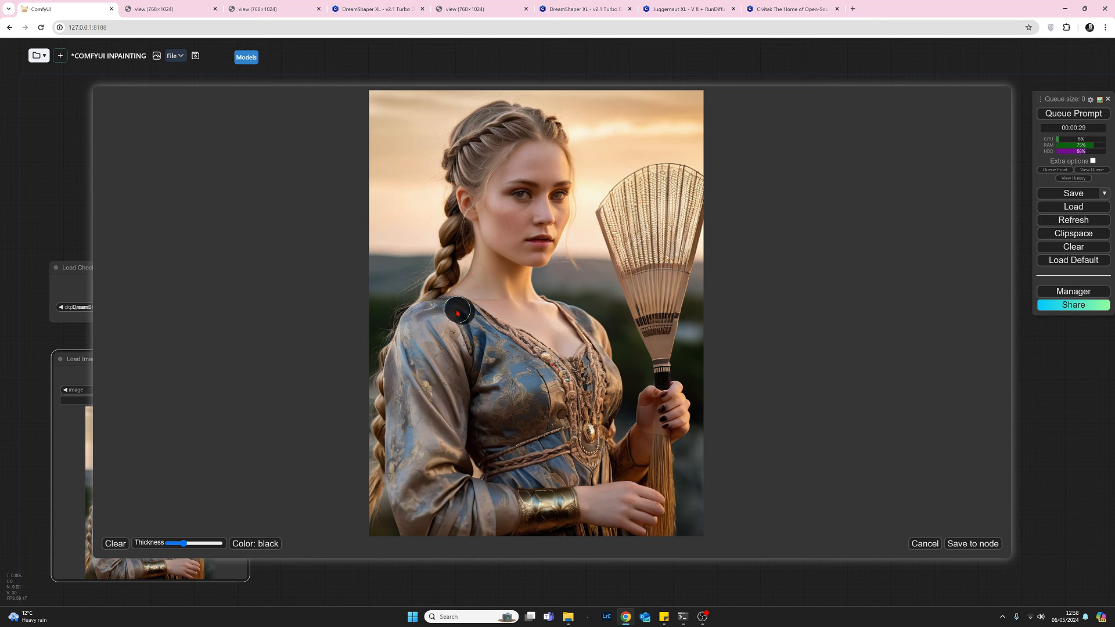
pyautogui.moveTo(457, 312)
pyautogui.mouseDown()
pyautogui.moveTo(395, 402)
pyautogui.moveTo(399, 490)
pyautogui.moveTo(400, 478)
pyautogui.mouseUp()
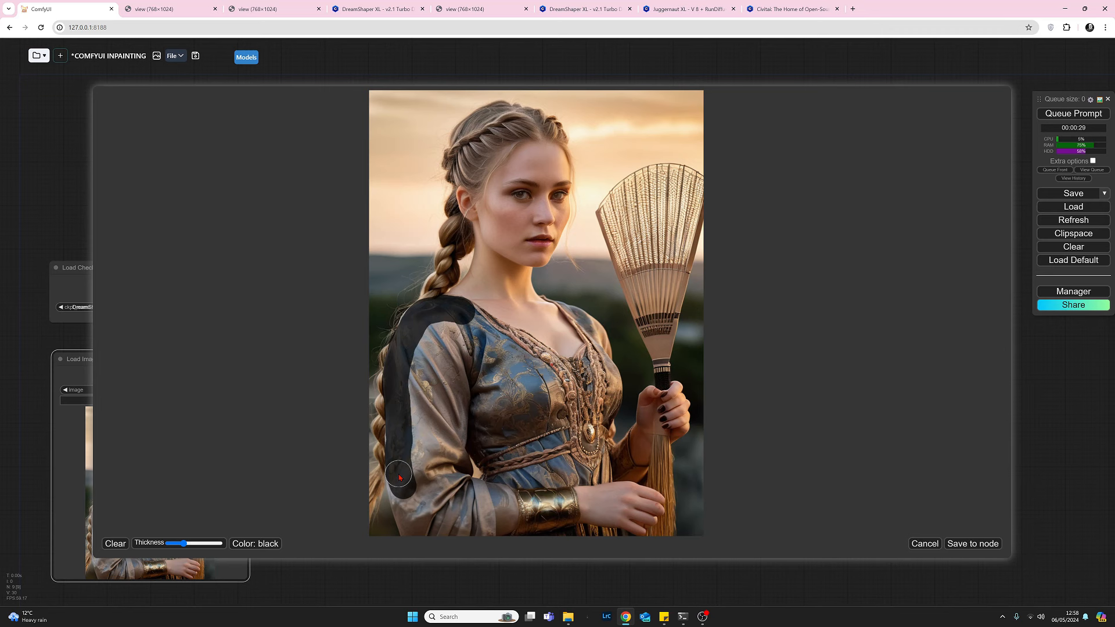
pyautogui.moveTo(399, 478)
pyautogui.mouseDown()
pyautogui.moveTo(445, 524)
pyautogui.moveTo(505, 525)
pyautogui.mouseUp()
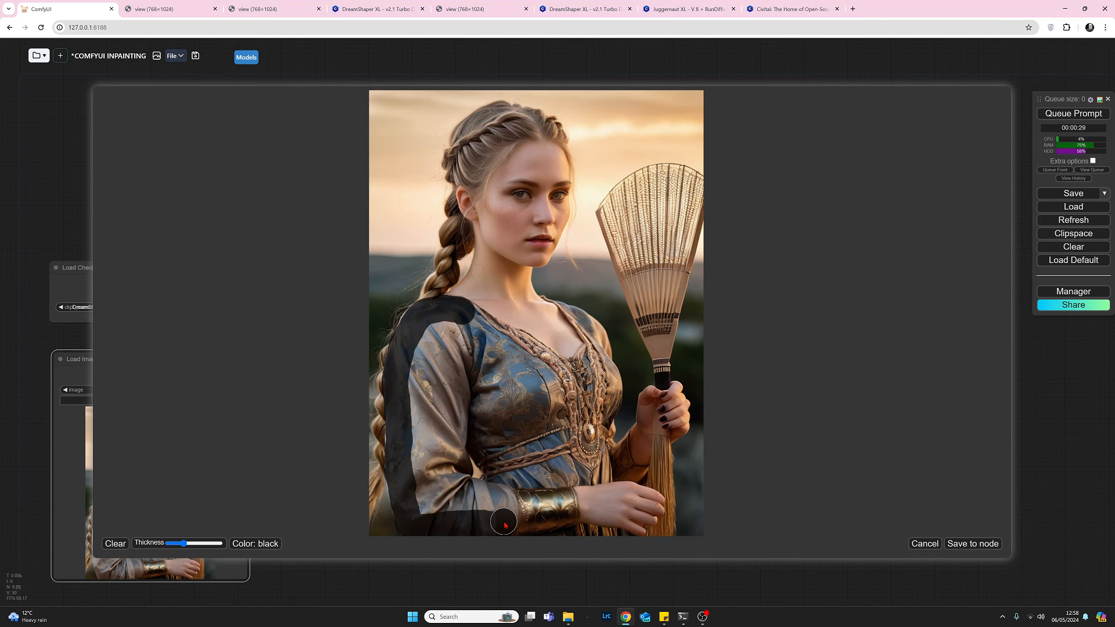
pyautogui.moveTo(504, 525)
pyautogui.mouseDown()
pyautogui.moveTo(455, 453)
pyautogui.moveTo(453, 320)
pyautogui.moveTo(434, 358)
pyautogui.moveTo(437, 385)
pyautogui.mouseUp()
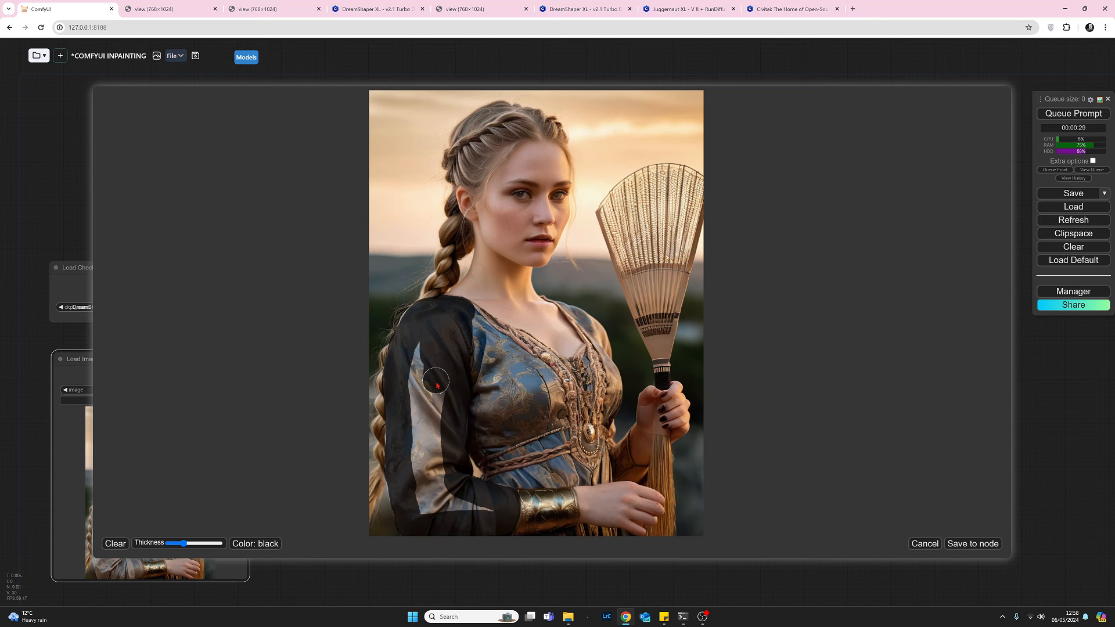
pyautogui.moveTo(436, 385)
pyautogui.mouseDown()
pyautogui.moveTo(417, 495)
pyautogui.moveTo(439, 336)
pyautogui.moveTo(459, 321)
pyautogui.mouseUp()
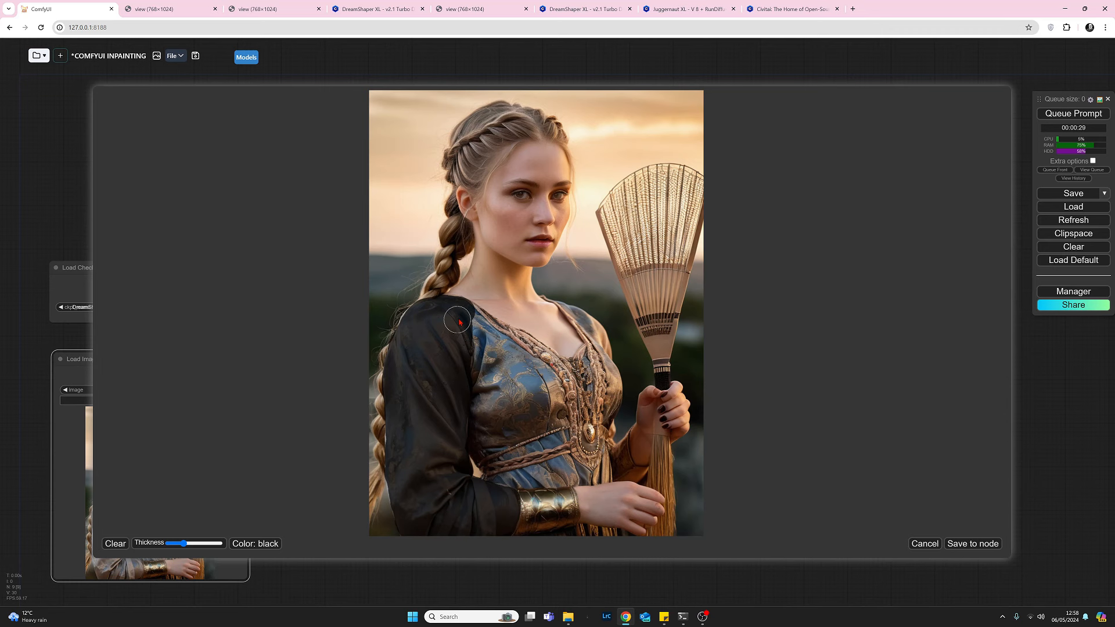
# Step: Mask the front of the dress, following the neckline and filling the bodice down to the waist
pyautogui.moveTo(459, 322)
pyautogui.mouseDown()
pyautogui.moveTo(557, 373)
pyautogui.moveTo(566, 473)
pyautogui.moveTo(532, 476)
pyautogui.mouseUp()
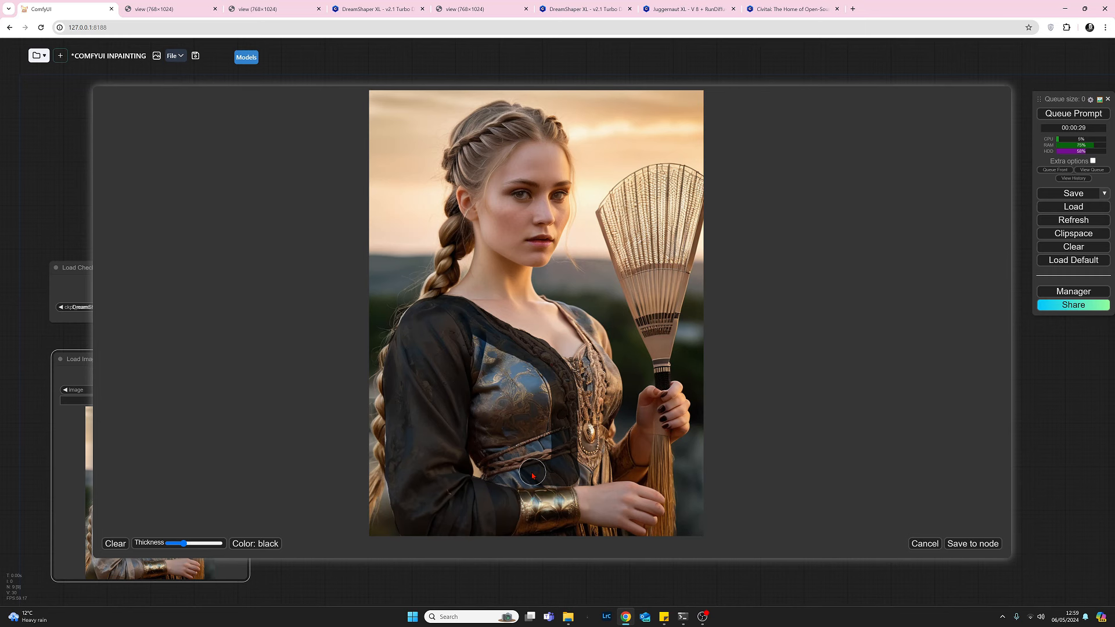
pyautogui.moveTo(532, 476)
pyautogui.mouseDown()
pyautogui.moveTo(477, 398)
pyautogui.moveTo(480, 341)
pyautogui.moveTo(539, 454)
pyautogui.moveTo(505, 458)
pyautogui.mouseUp()
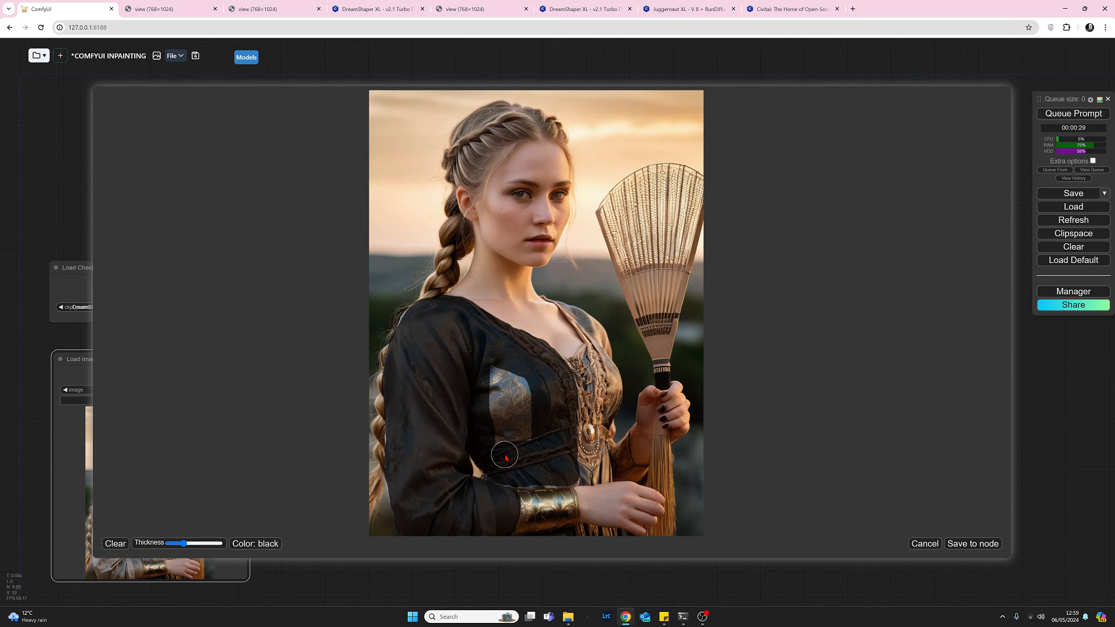
pyautogui.moveTo(505, 459)
pyautogui.mouseDown()
pyautogui.moveTo(611, 398)
pyautogui.moveTo(602, 422)
pyautogui.moveTo(587, 414)
pyautogui.moveTo(599, 357)
pyautogui.mouseUp()
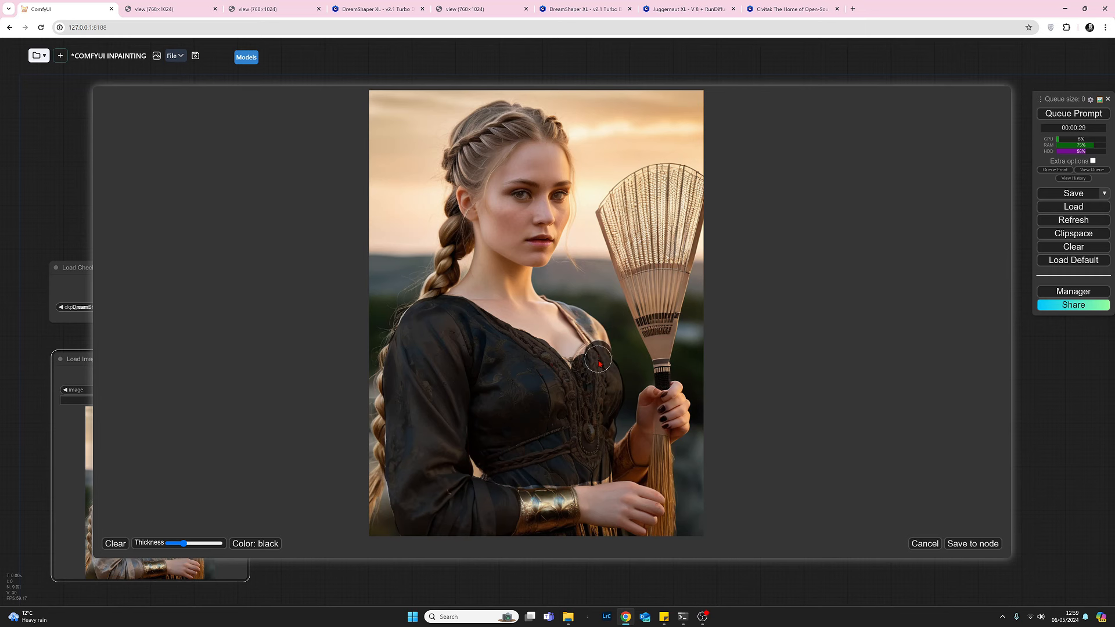
# Step: Mask the narrow dress section on the far shoulder and remaining edges with a smaller brush, and save the mask to the node
pyautogui.scroll(-7, 599, 364)
pyautogui.moveTo(604, 347); pyautogui.dragTo(596, 330)
pyautogui.moveTo(597, 331); pyautogui.dragTo(592, 343)
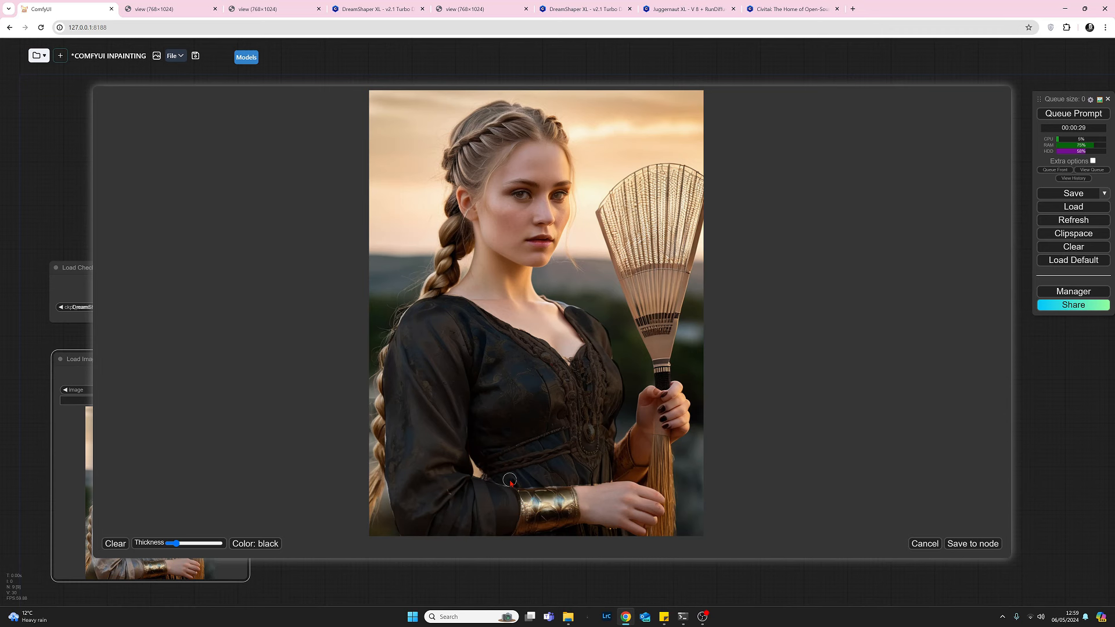
pyautogui.moveTo(176, 544); pyautogui.dragTo(172, 545)
pyautogui.click(952, 544)
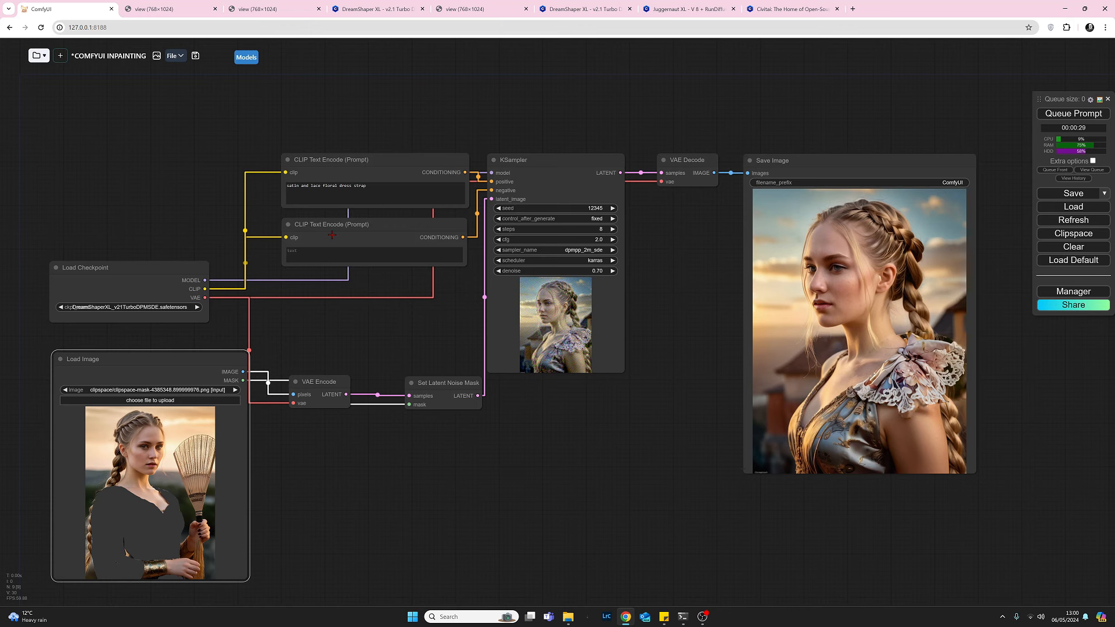
# Step: Replace the positive prompt with "a highly detailed golden suit of armour" and queue the generation
pyautogui.click(377, 188)
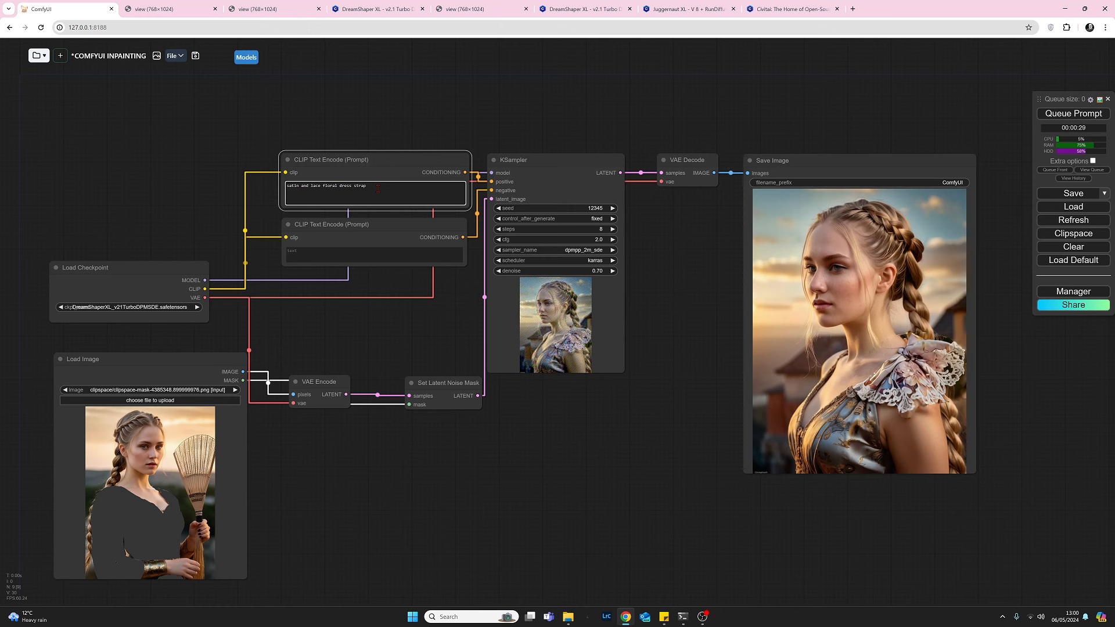
pyautogui.hotkey('ctrl', 'a')
pyautogui.press('BackSpace')
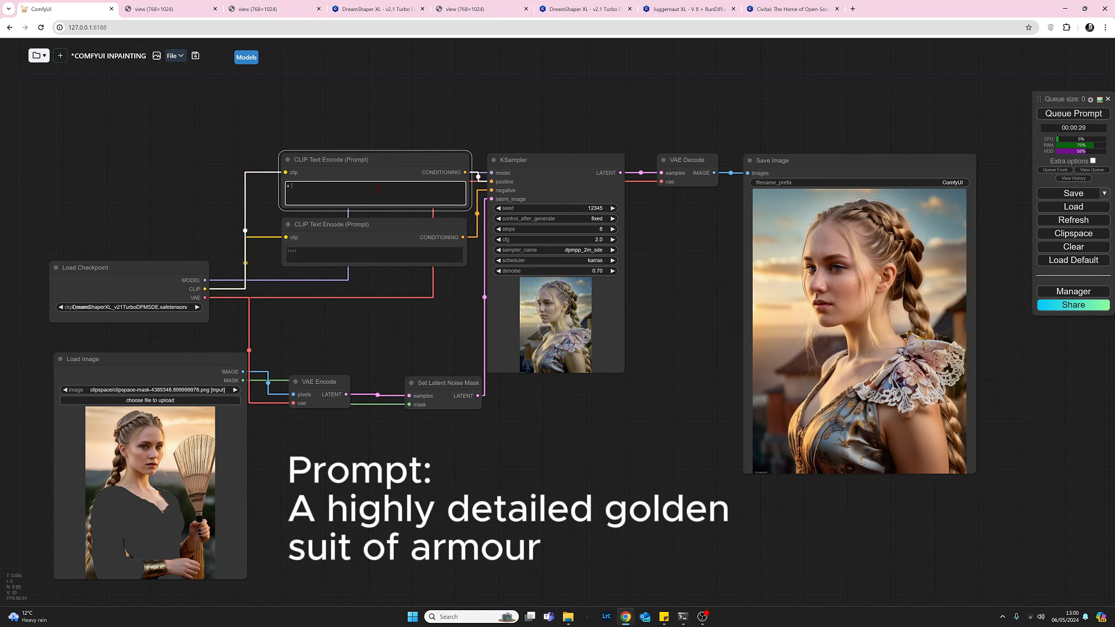
pyautogui.write('a highly detailed')
pyautogui.write('golden suit of a')
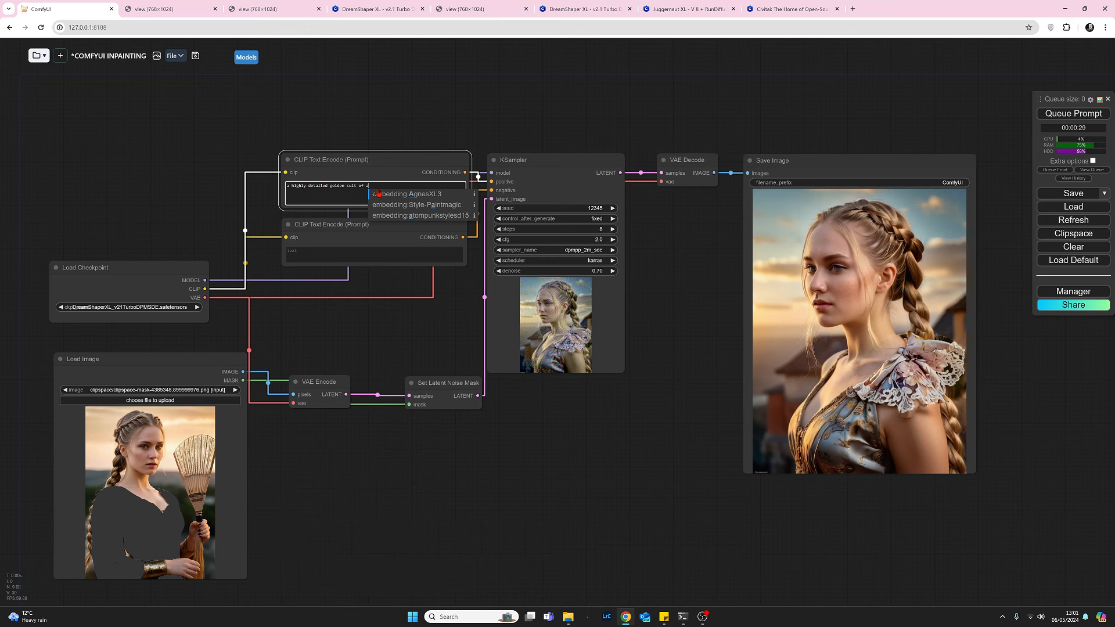
pyautogui.write('rmour')
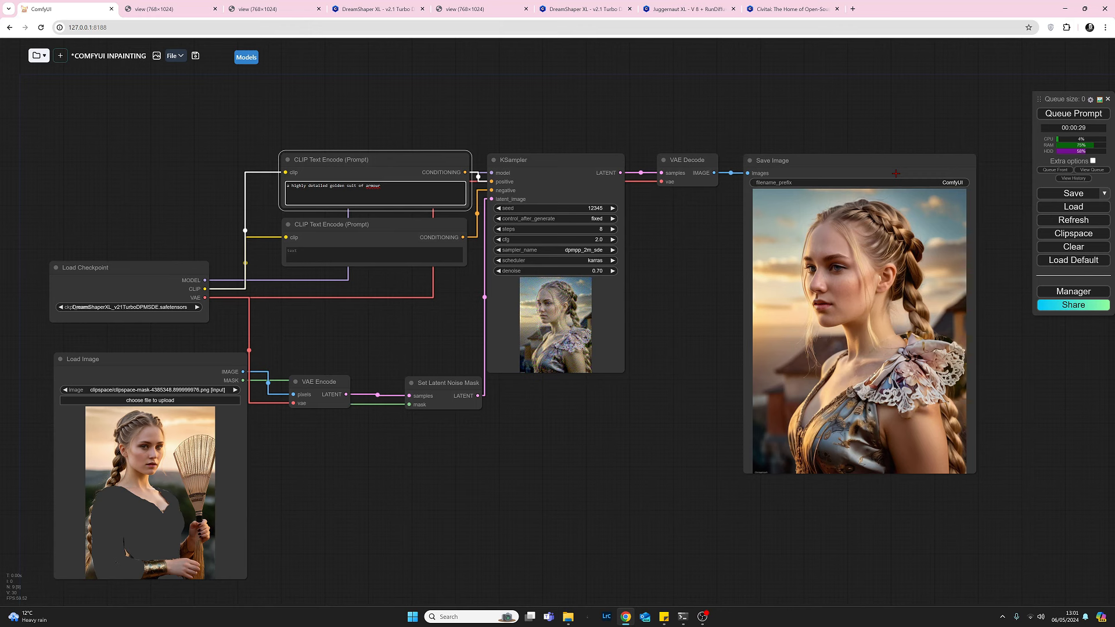
pyautogui.click(1049, 115)
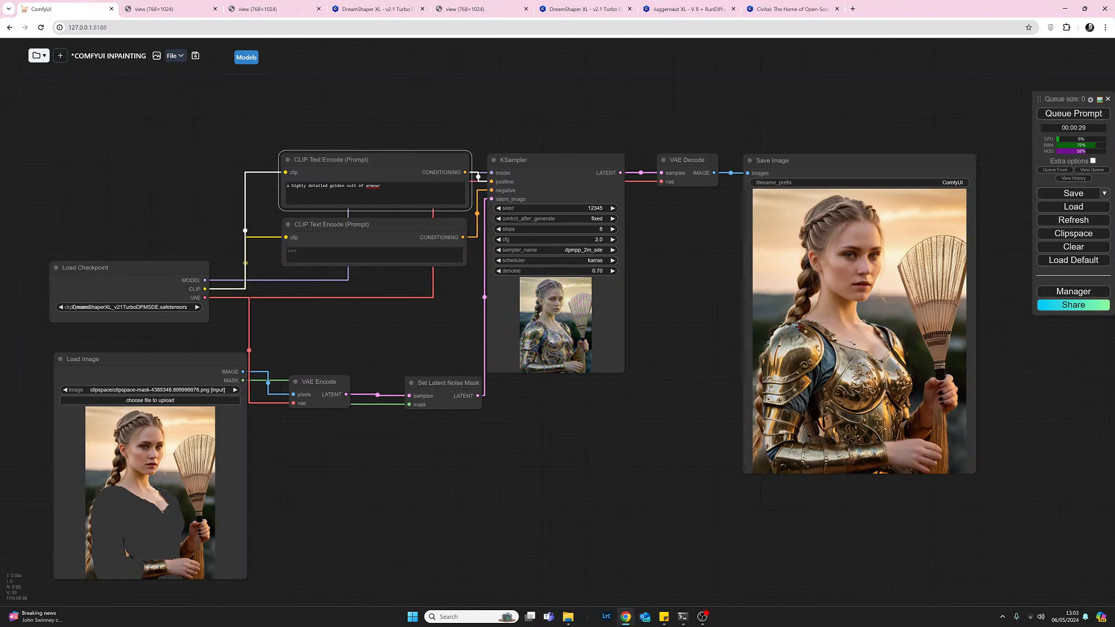
# Step: View the golden armour result from the Save Image node at full size, and close its tab and an older image tab
pyautogui.rightClick(850, 293)
pyautogui.click(850, 289)
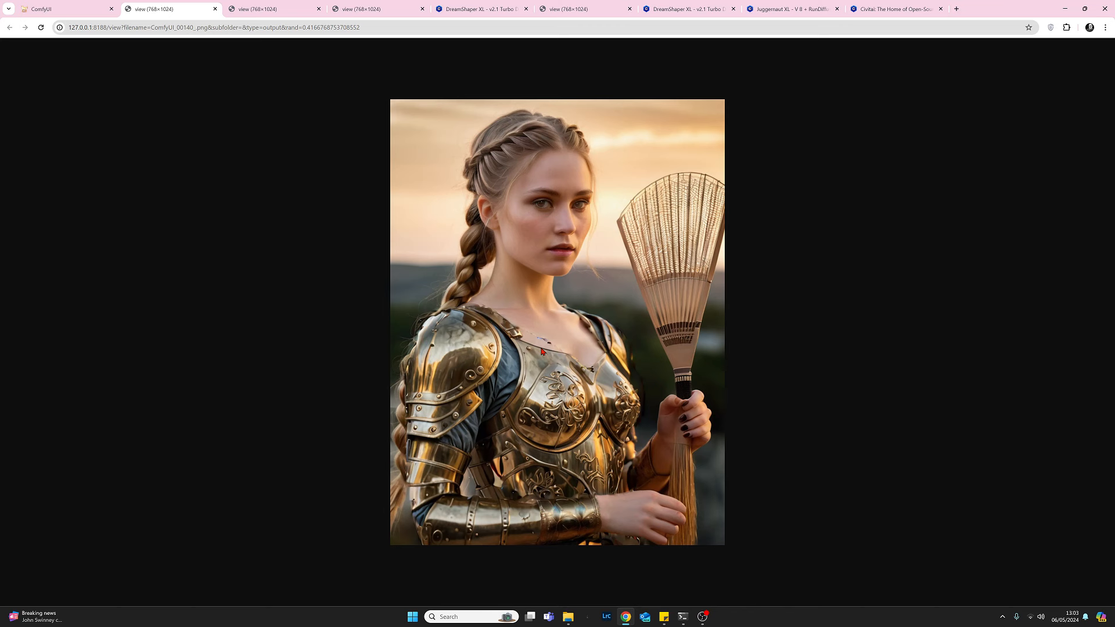
pyautogui.click(215, 9)
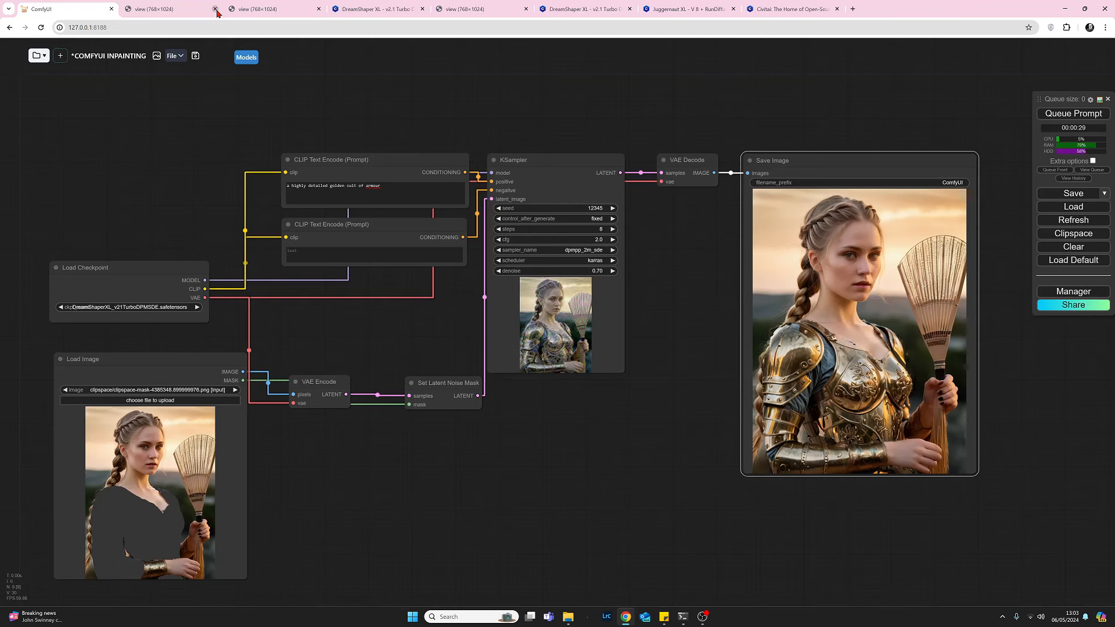
pyautogui.click(215, 9)
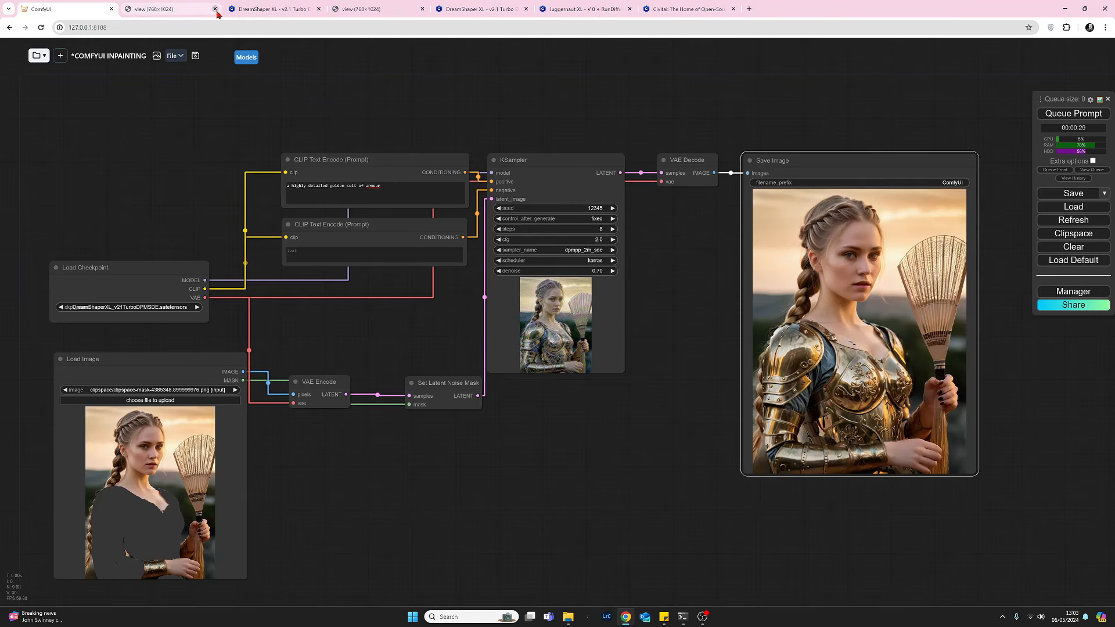